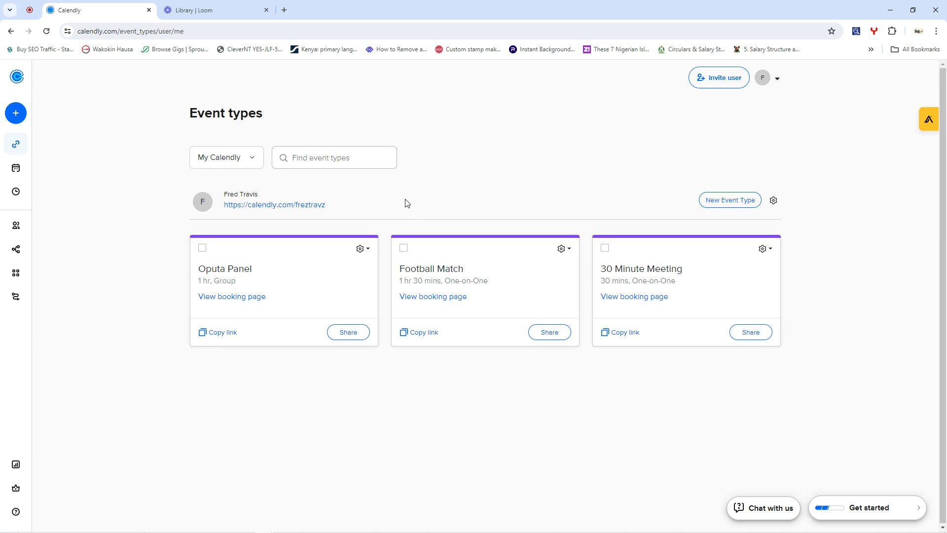
# - Highlight and deselect parts of the Event types heading text several times
pyautogui.moveTo(74, 106)
pyautogui.moveTo(190, 118); pyautogui.dragTo(262, 109)
pyautogui.click(282, 114)
pyautogui.moveTo(282, 114); pyautogui.dragTo(188, 114)
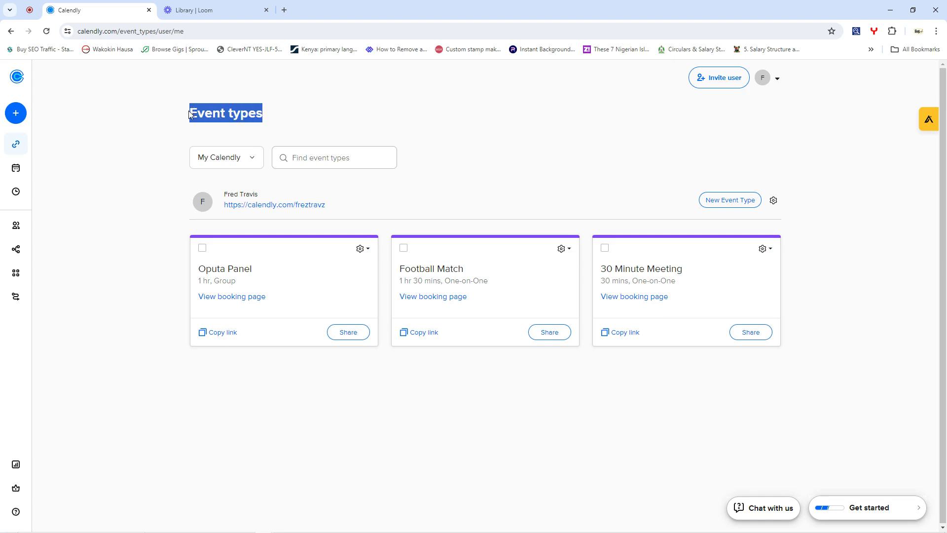
pyautogui.click(319, 98)
pyautogui.moveTo(269, 118); pyautogui.dragTo(190, 115)
pyautogui.click(234, 112)
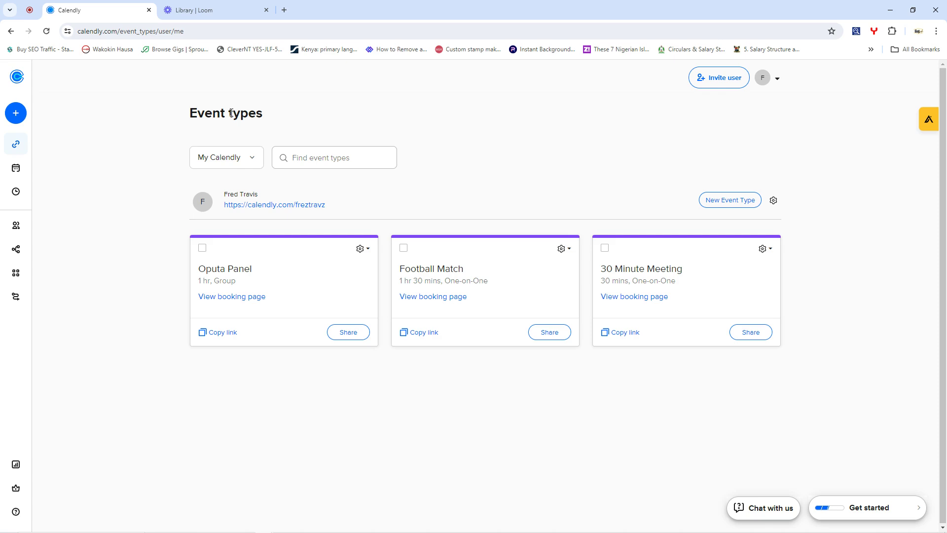
pyautogui.moveTo(231, 113); pyautogui.dragTo(265, 115)
pyautogui.click(268, 118)
# - Look over Scheduled events and weekly Availability hours, ending on Contacts with two upcoming meetings
pyautogui.moveTo(21, 111)
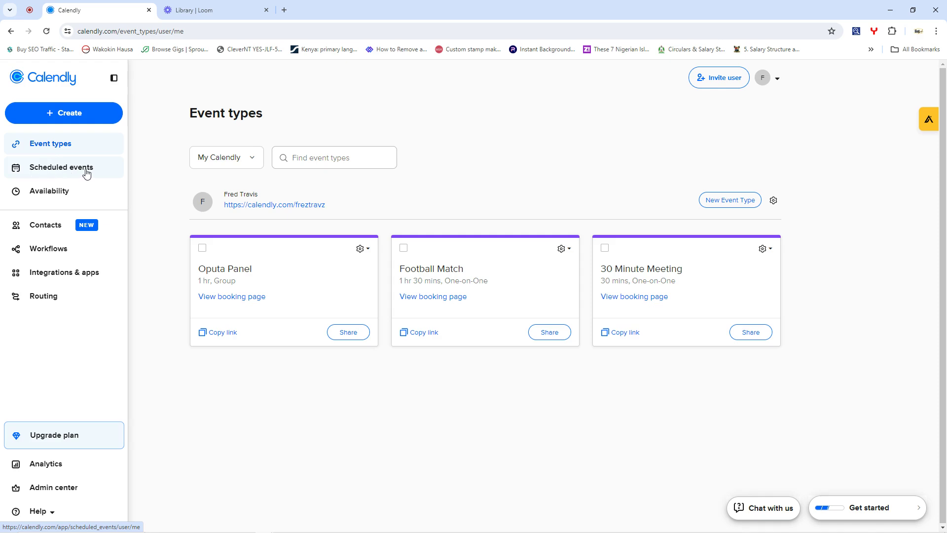
pyautogui.click(53, 171)
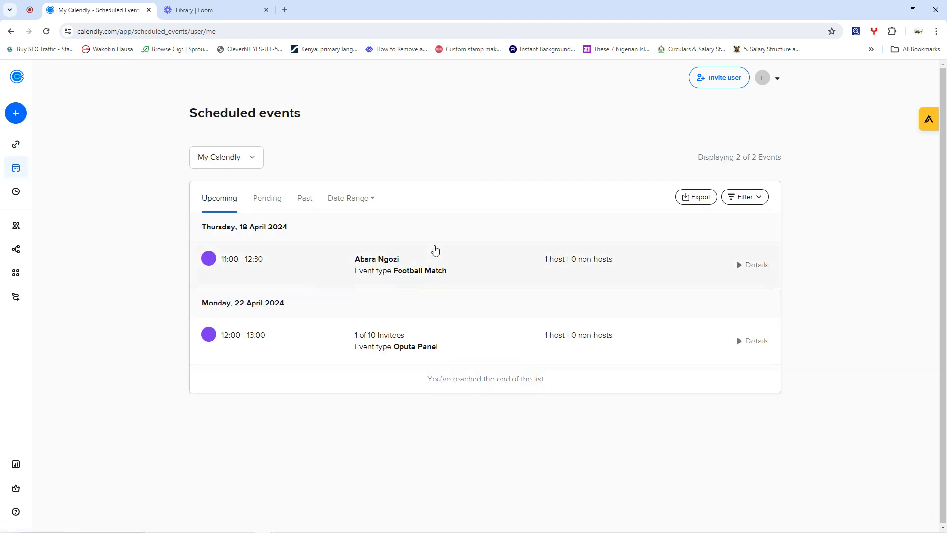
pyautogui.moveTo(10, 133)
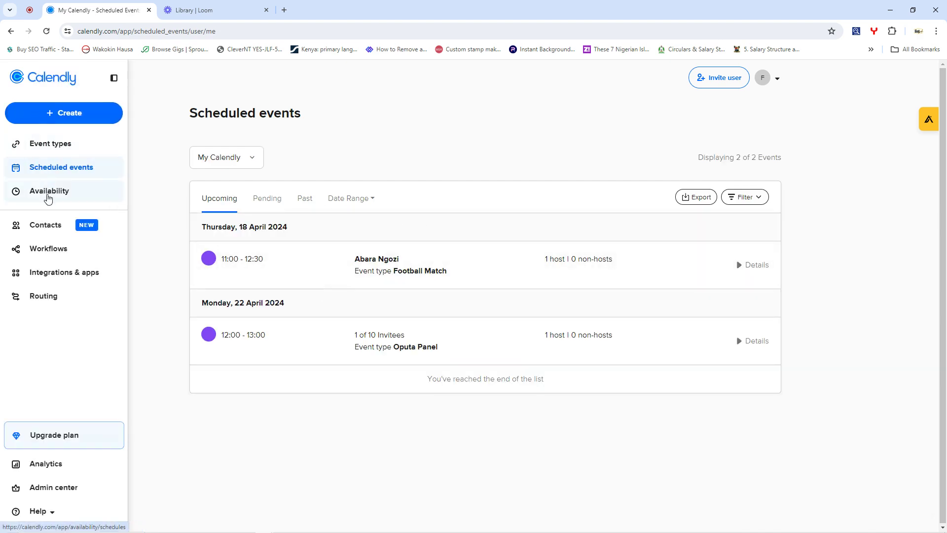
pyautogui.click(48, 193)
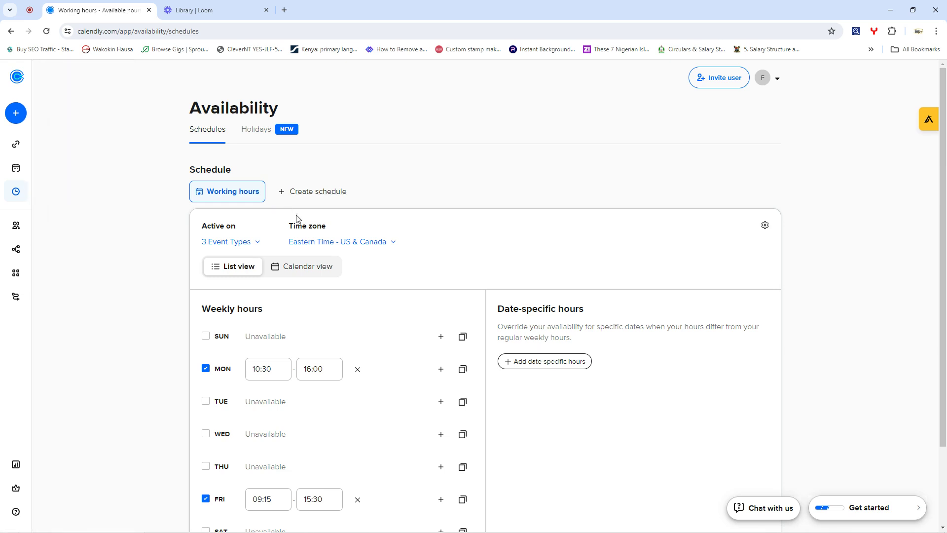
pyautogui.scroll(-2, 306, 218)
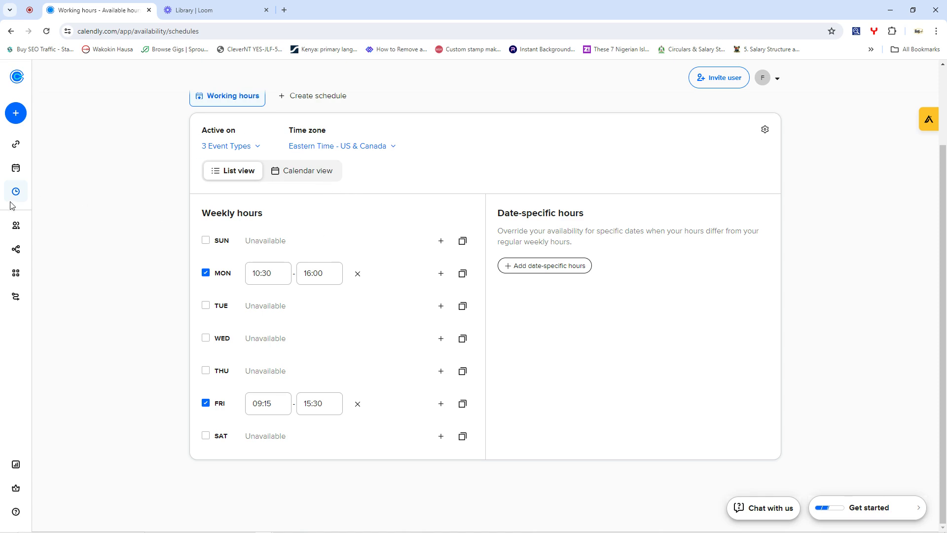
pyautogui.moveTo(23, 196)
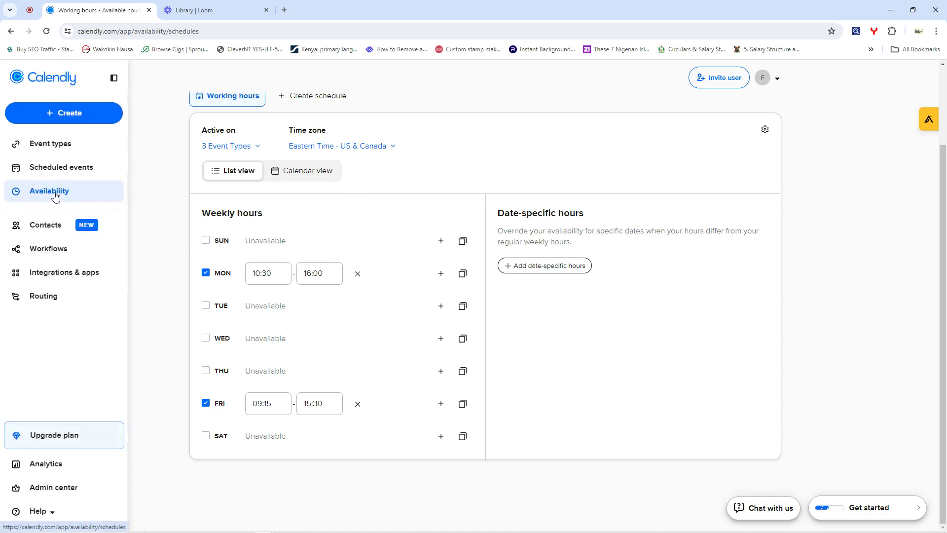
pyautogui.click(52, 226)
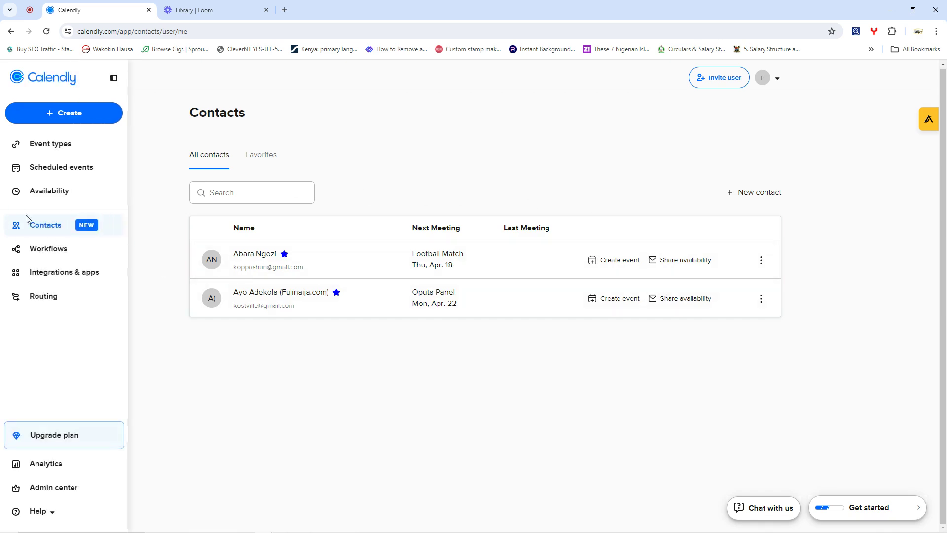
# - Skim the Workflows templates, then move on to the All integrations catalogue
pyautogui.click(49, 247)
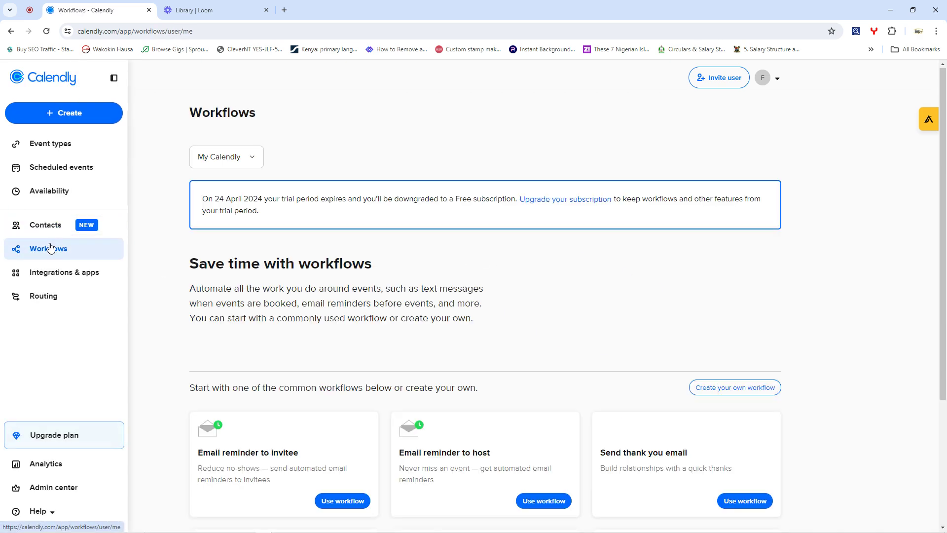
pyautogui.scroll(-4, 542, 315)
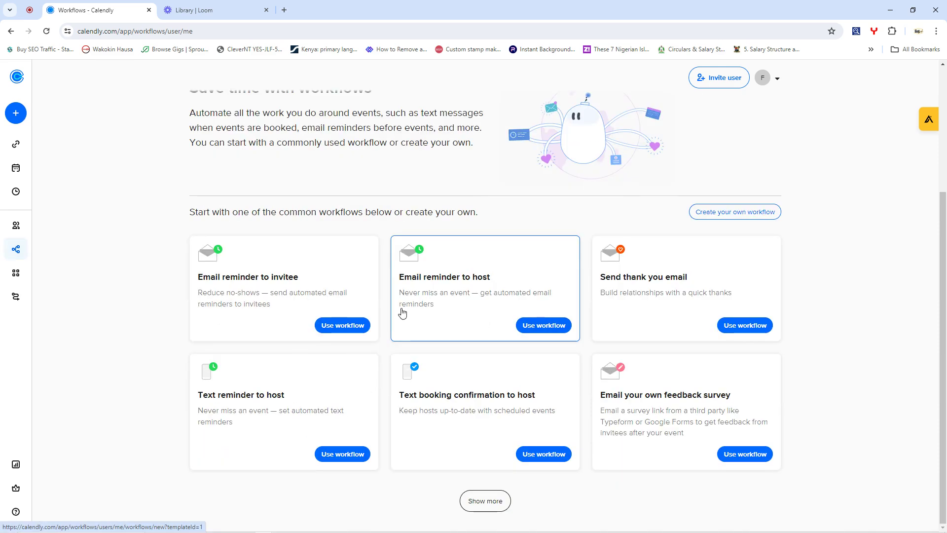
pyautogui.scroll(4, 355, 303)
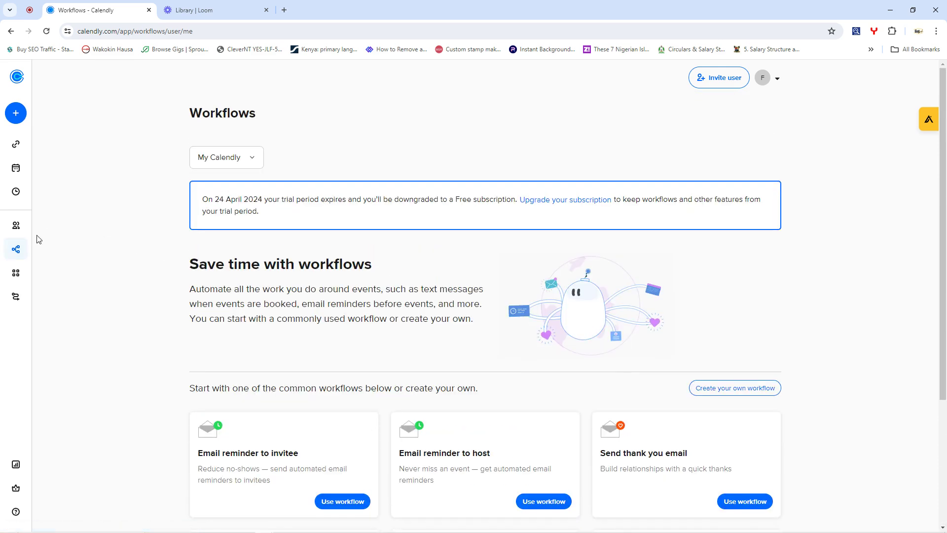
pyautogui.moveTo(11, 239)
pyautogui.click(45, 274)
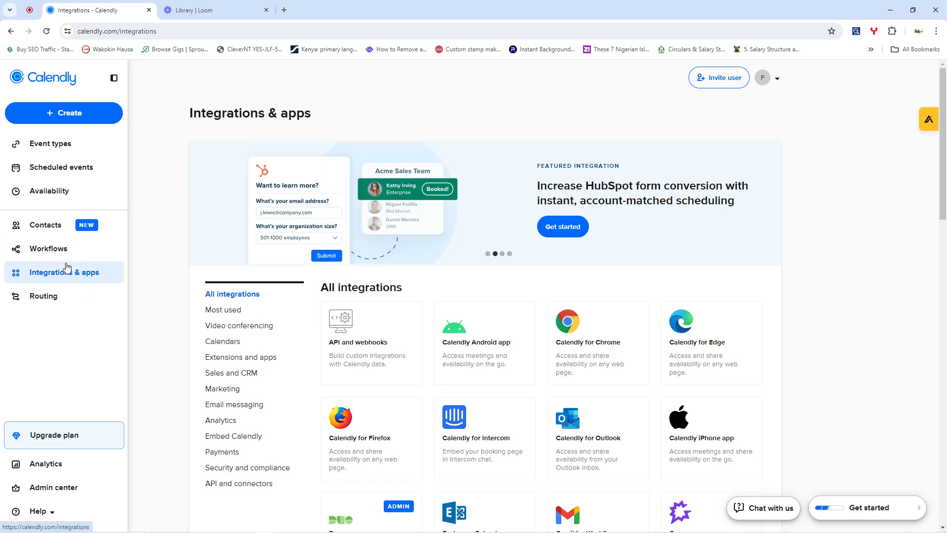
# - Stop at Routing forms, then view Analytics showing 2 created and 0 completed events
pyautogui.click(53, 298)
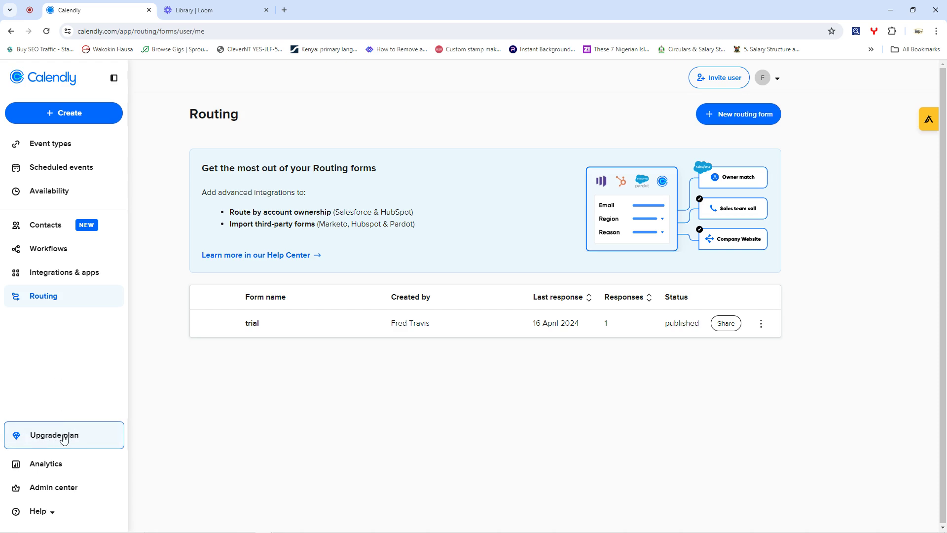
pyautogui.click(57, 471)
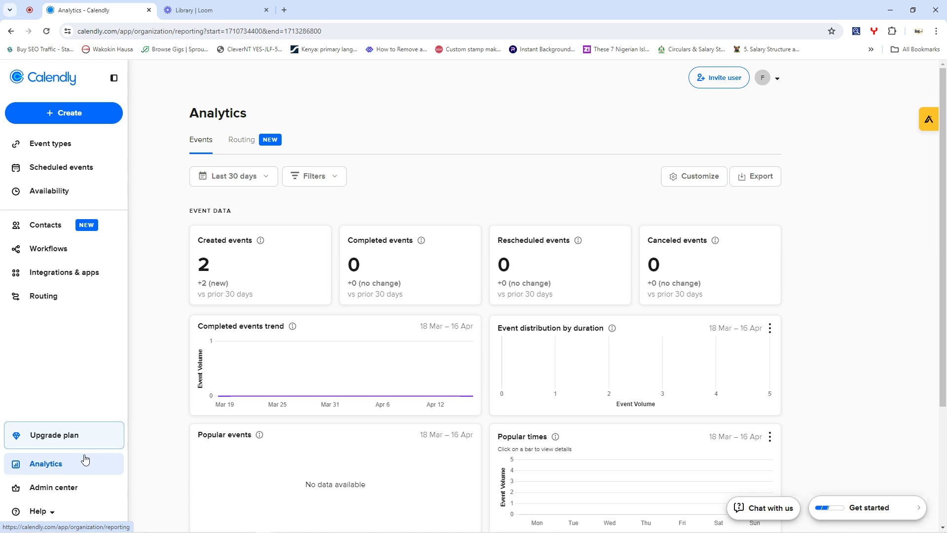
# - Check the Last 30 days range and Routing report, then go to the Admin center dashboard
pyautogui.click(260, 176)
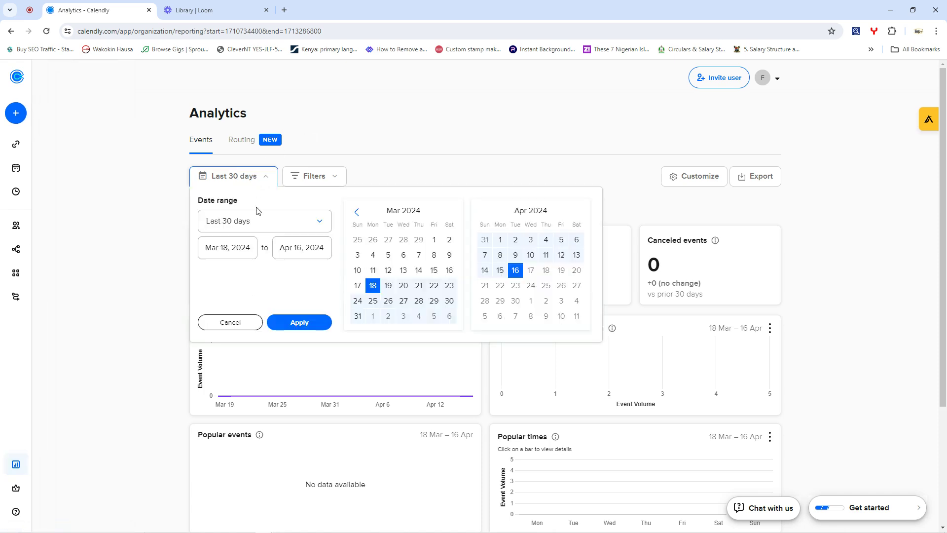
pyautogui.click(389, 110)
pyautogui.click(250, 140)
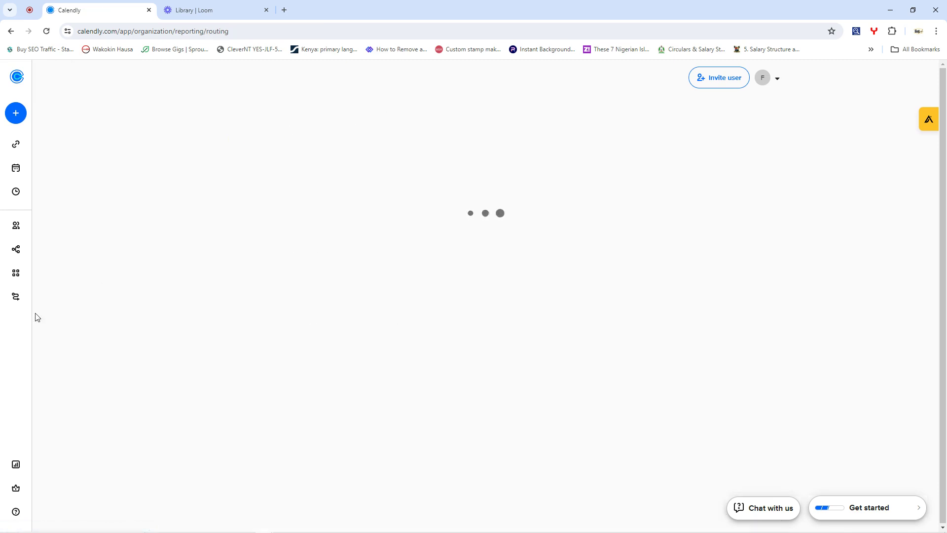
pyautogui.click(55, 487)
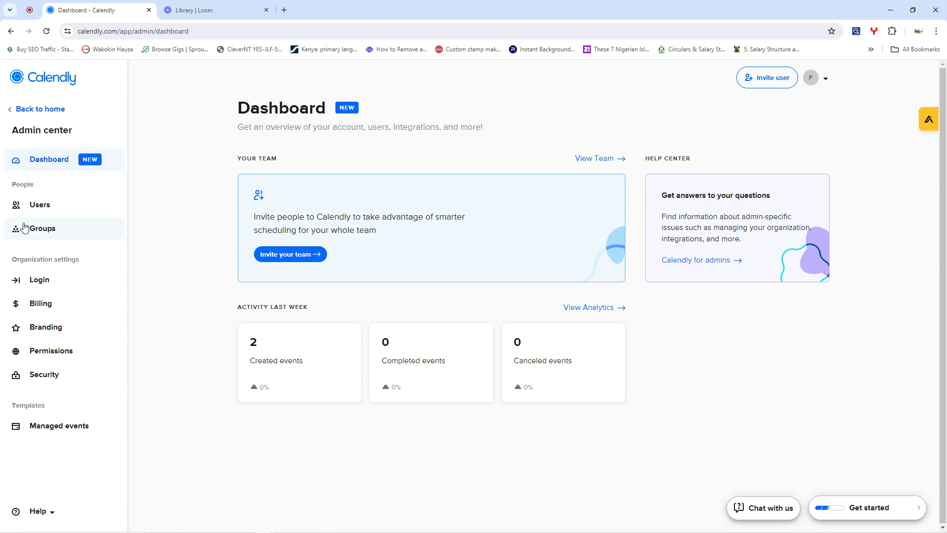
# - Tour the Users, Login, Billing, Branding, Permissions and Security admin pages, then return home
pyautogui.click(38, 210)
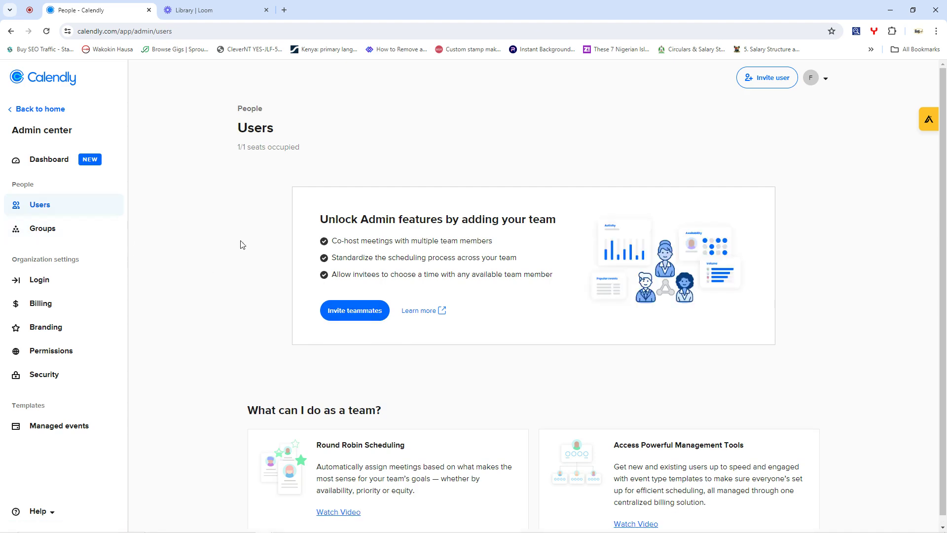
pyautogui.click(40, 279)
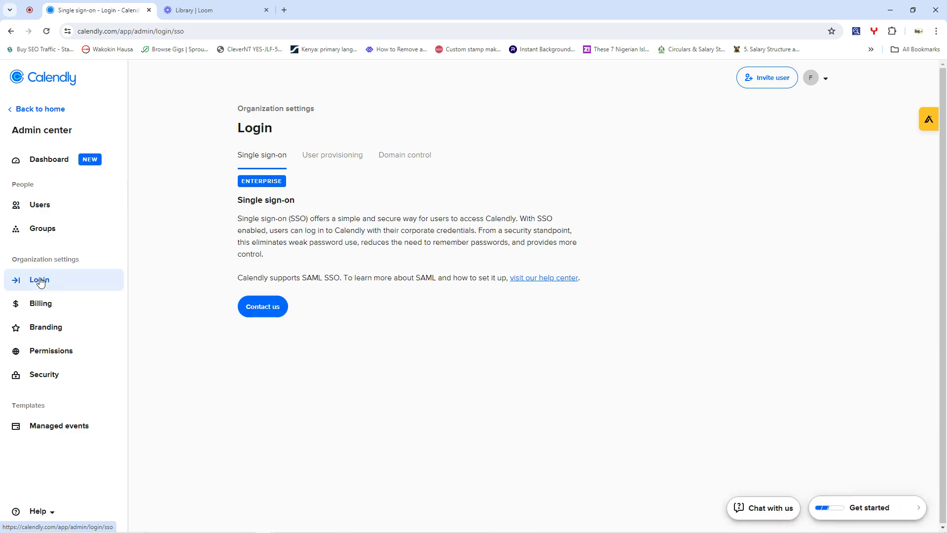
pyautogui.click(41, 310)
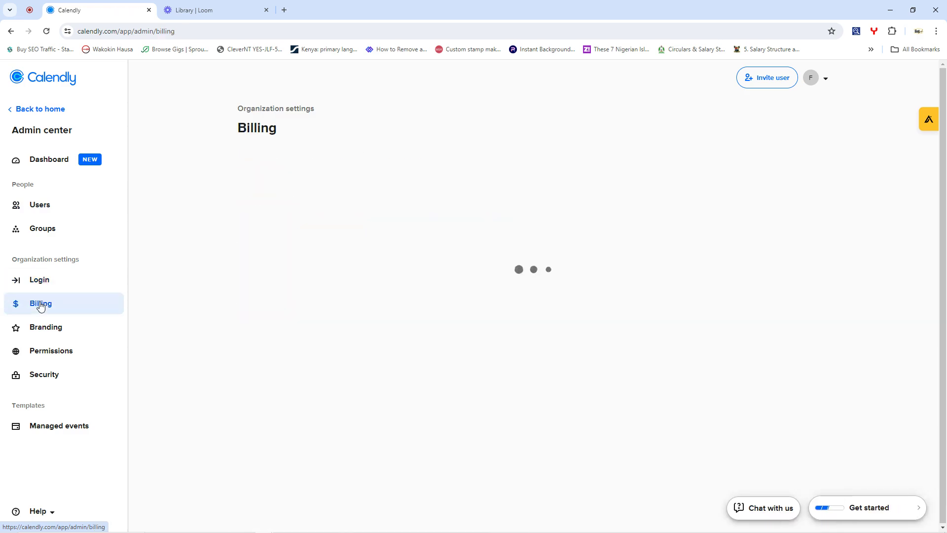
pyautogui.click(46, 334)
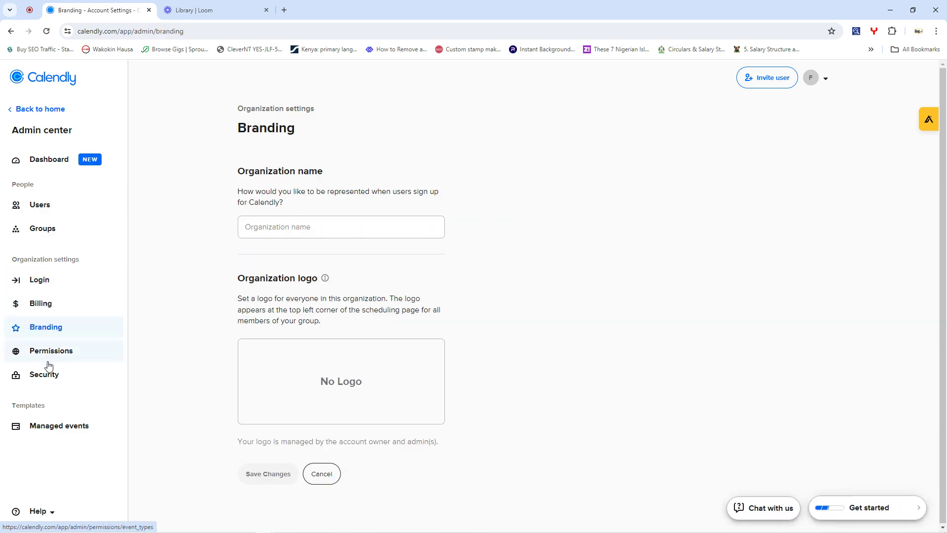
pyautogui.click(49, 359)
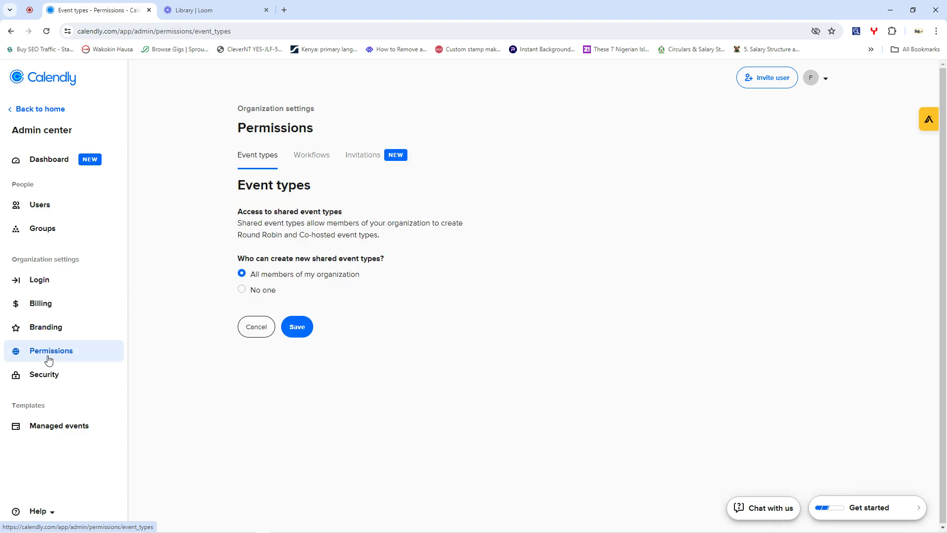
pyautogui.click(46, 376)
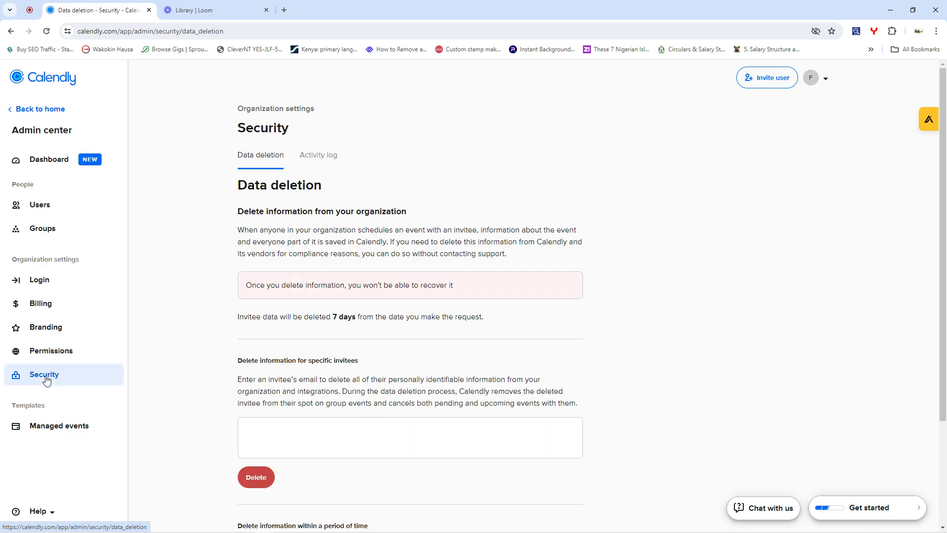
pyautogui.scroll(-1, 291, 222)
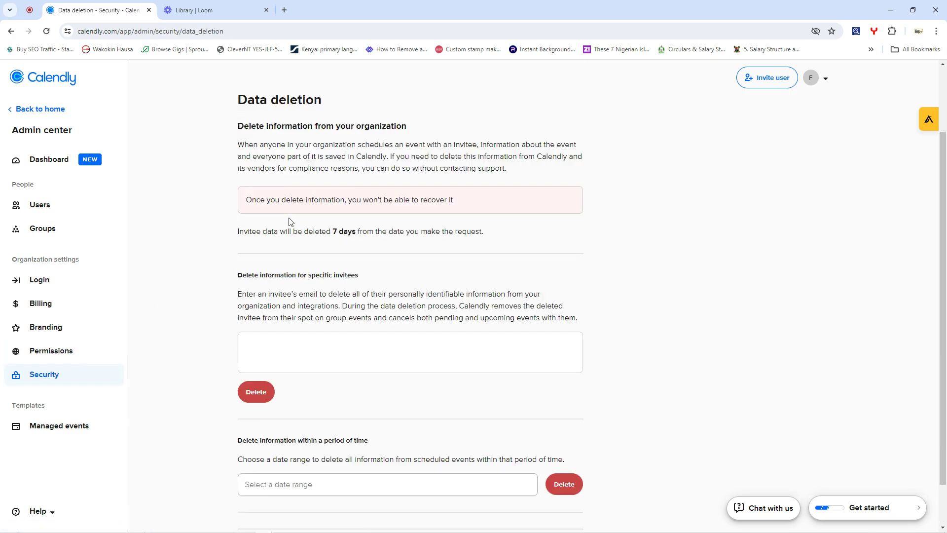
pyautogui.scroll(-2, 291, 222)
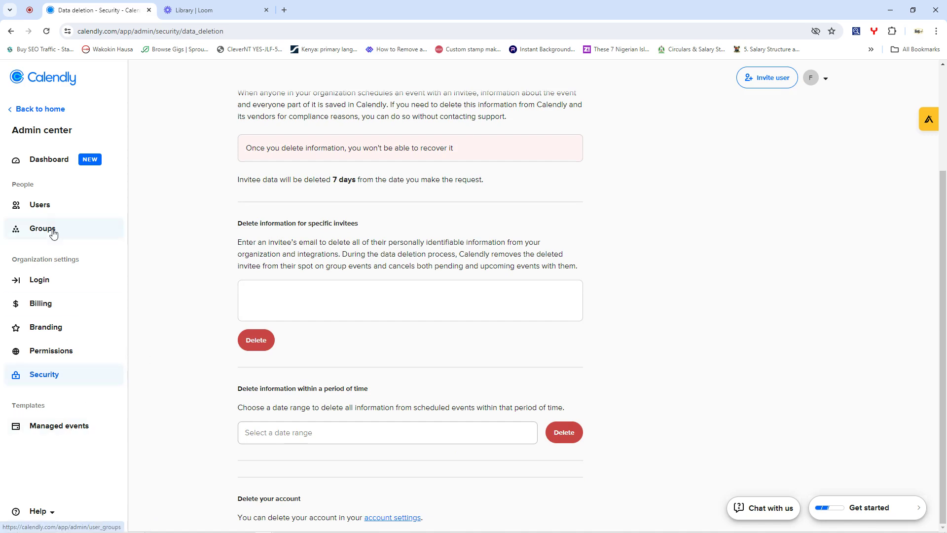
pyautogui.click(21, 110)
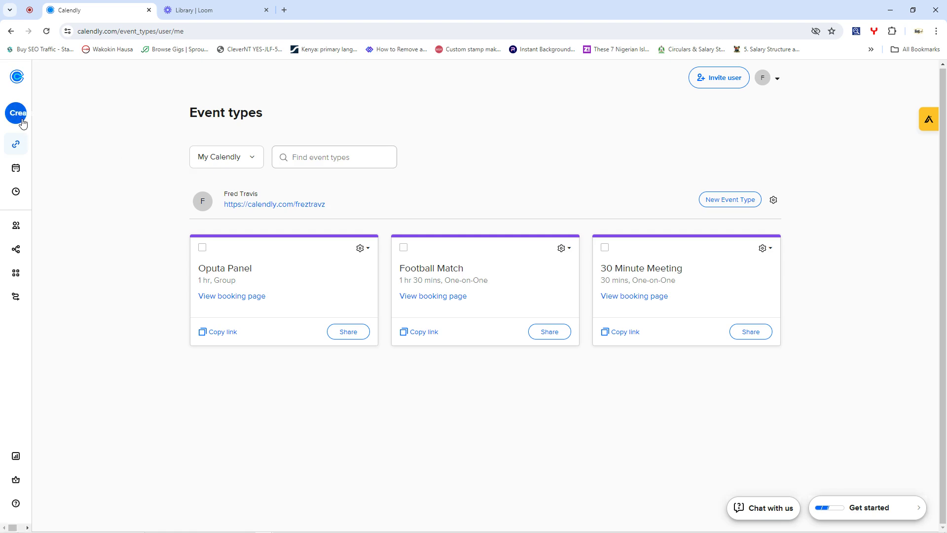
# - Start a new event type from the + Create menu and browse the event kinds offered
pyautogui.click(52, 117)
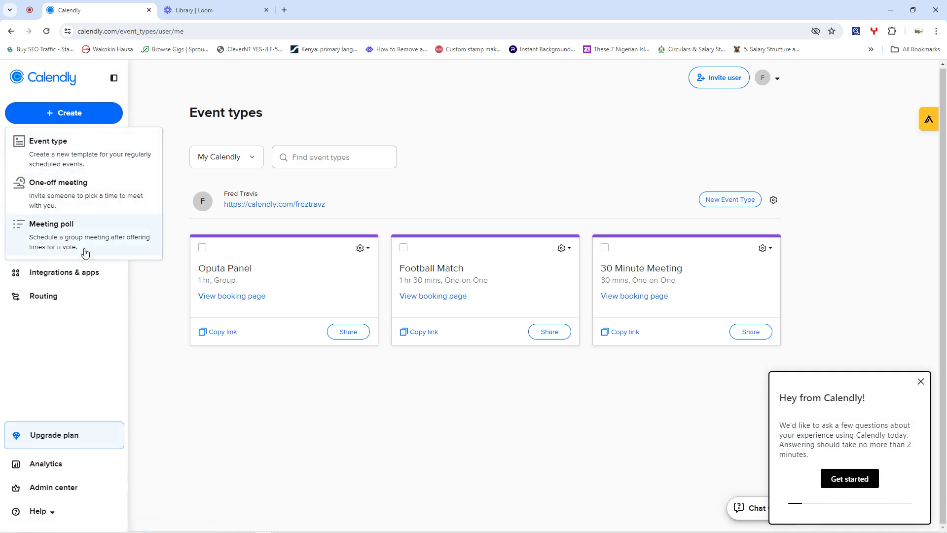
pyautogui.click(58, 151)
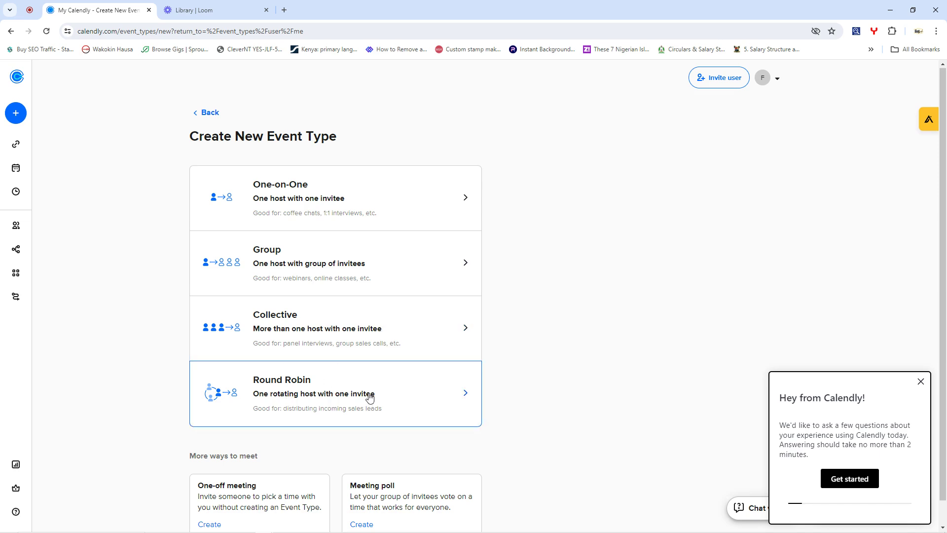
pyautogui.scroll(-1, 369, 396)
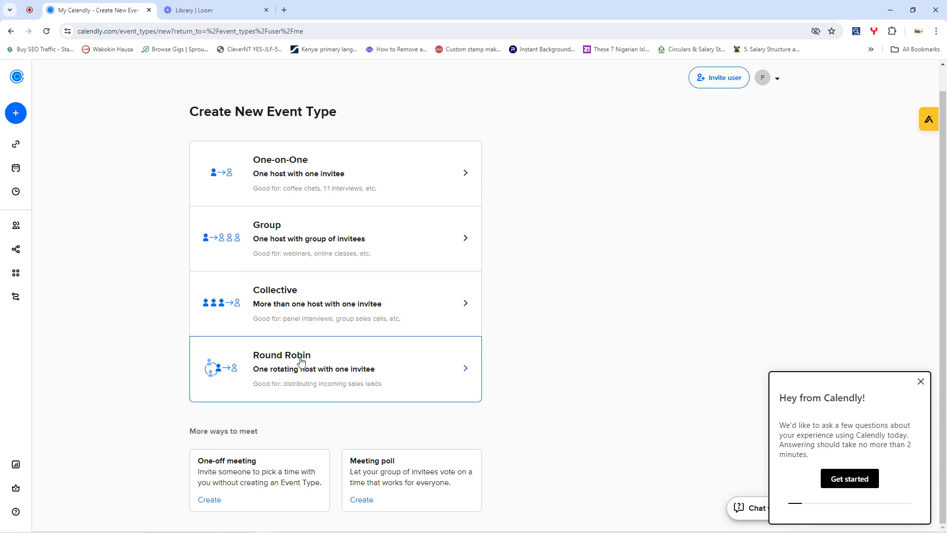
pyautogui.scroll(1, 300, 362)
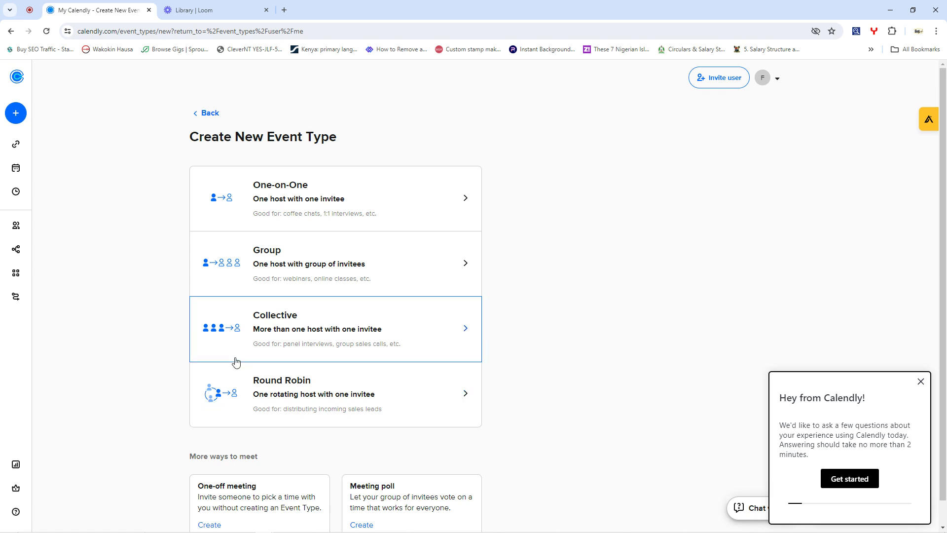
pyautogui.scroll(-1, 291, 404)
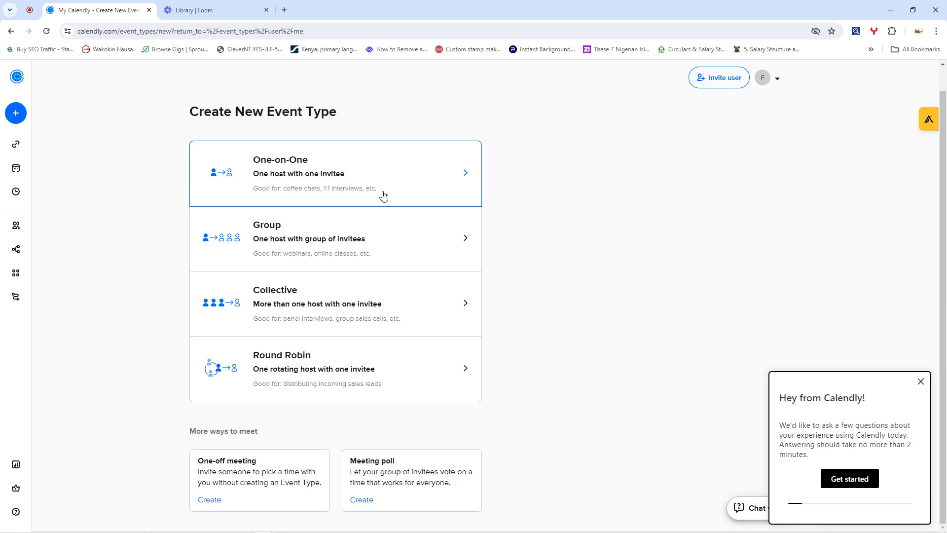
# - Choose a One-on-One event type with yourself as host and proceed to its form
pyautogui.click(275, 179)
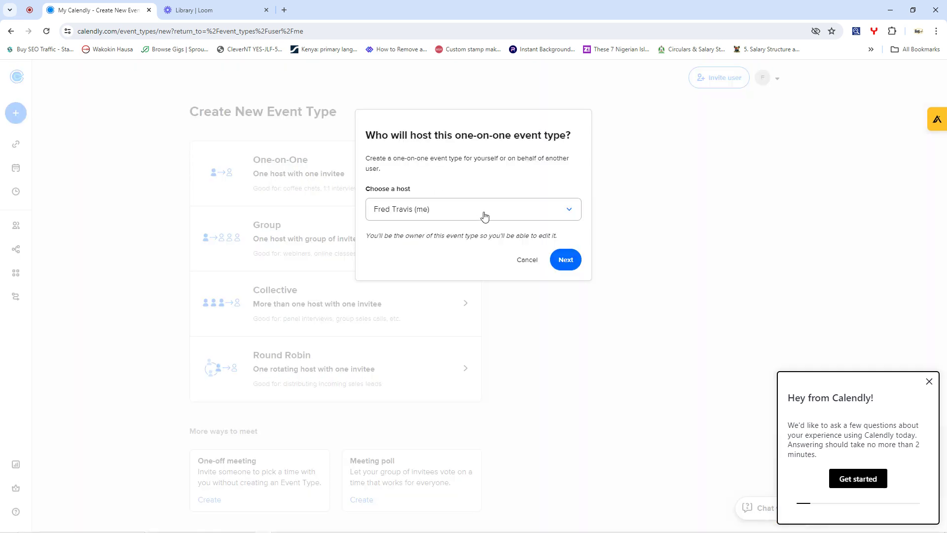
pyautogui.click(459, 212)
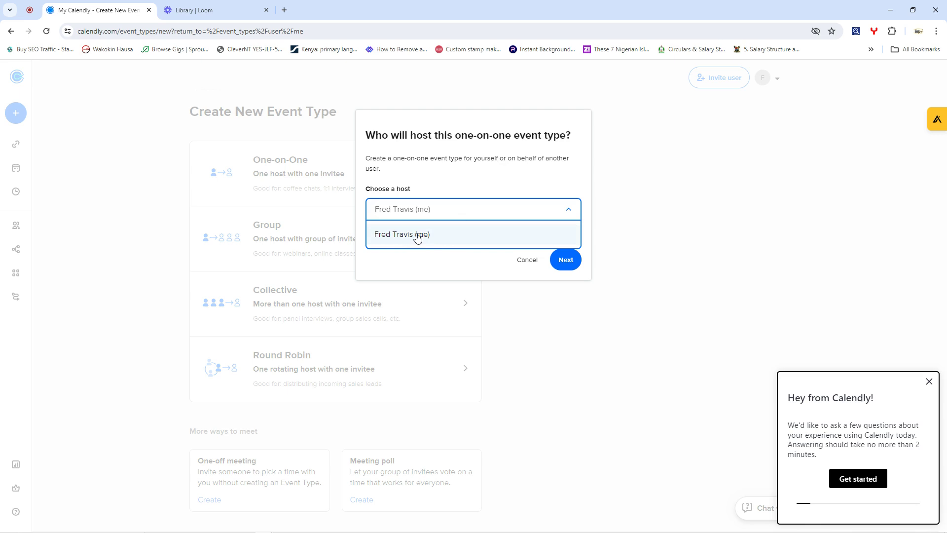
pyautogui.click(393, 235)
pyautogui.click(565, 259)
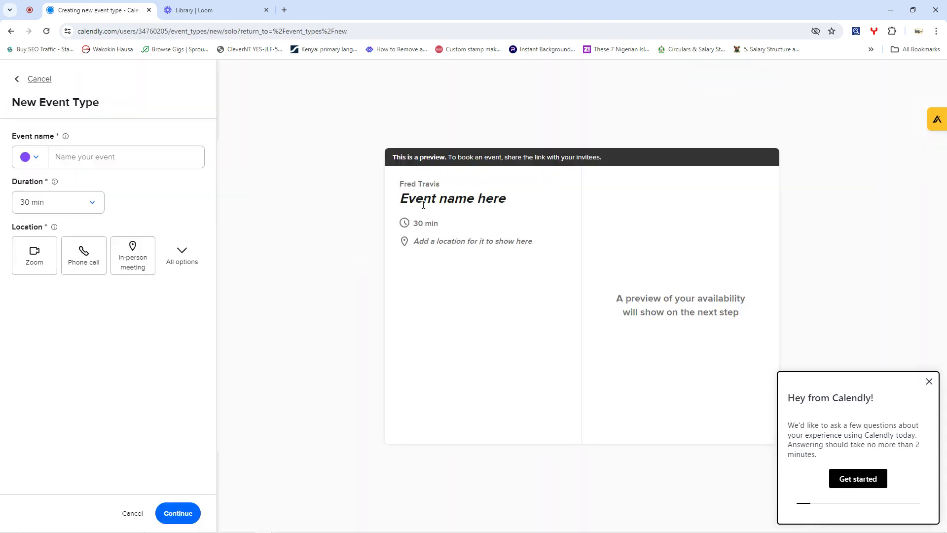
# - Colour the new event cyan and name it 'Health Consults', correcting the mistyped 'Boo'
pyautogui.click(88, 155)
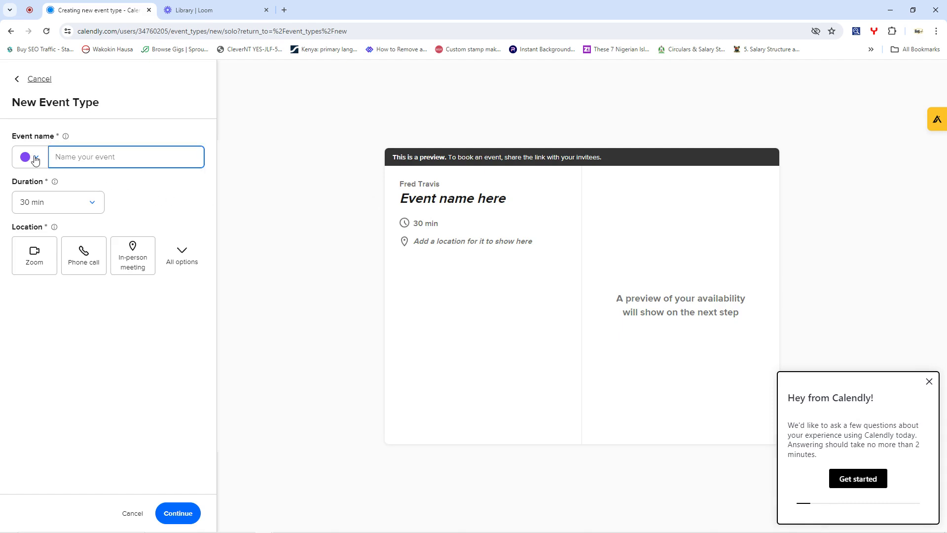
pyautogui.click(33, 157)
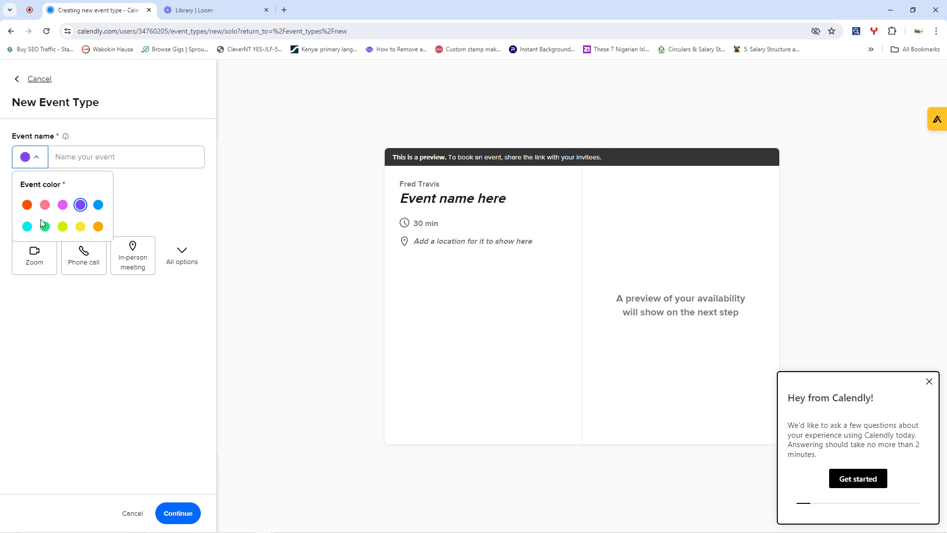
pyautogui.click(28, 226)
pyautogui.click(76, 159)
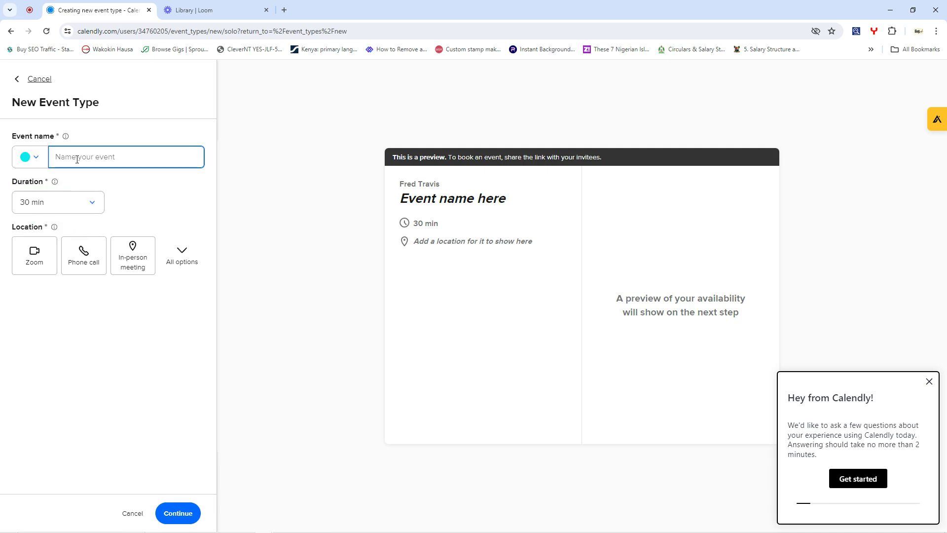
pyautogui.write('Boo')
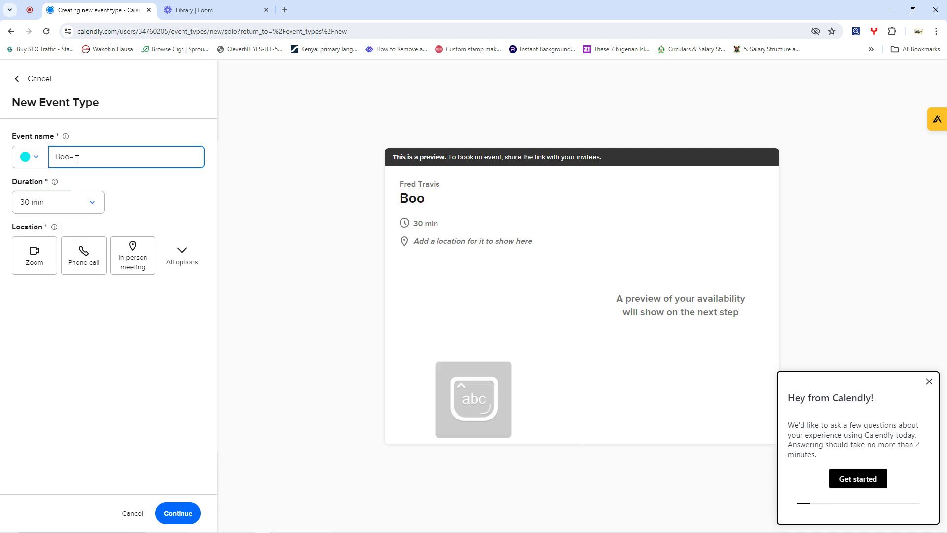
pyautogui.press('BackSpace')
pyautogui.press('BackSpace')
pyautogui.press('BackSpace')
pyautogui.press('BackSpace')
pyautogui.press('BackSpace')
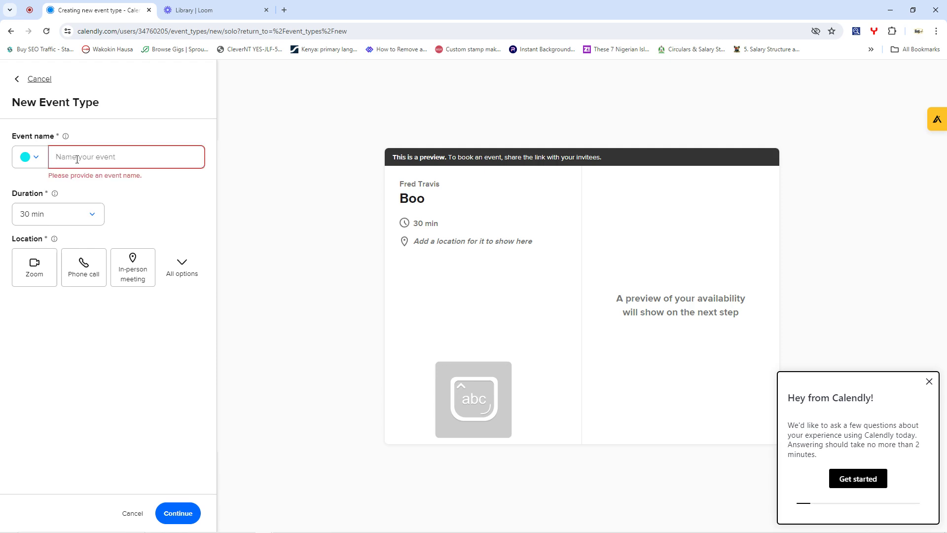
pyautogui.write('Health Consults')
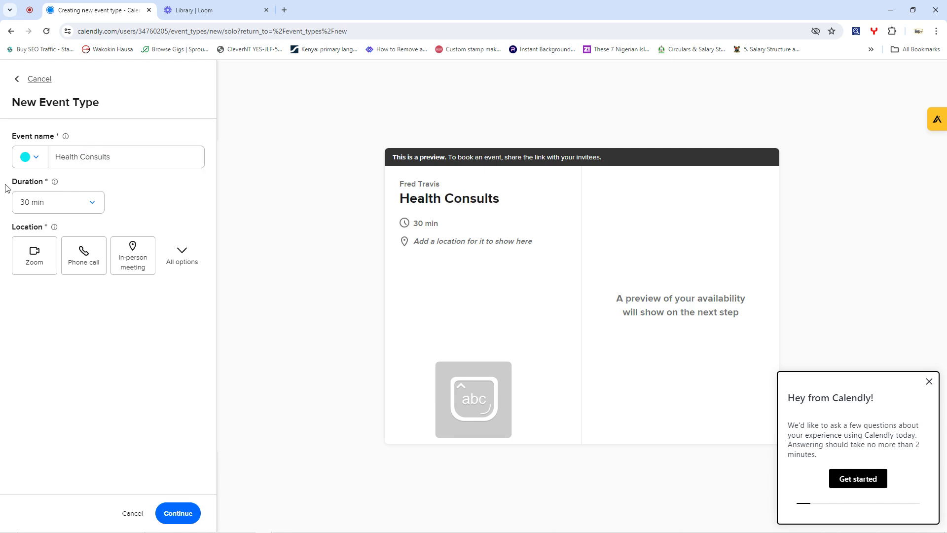
# - Set the Health Consults duration to 60 min
pyautogui.click(49, 202)
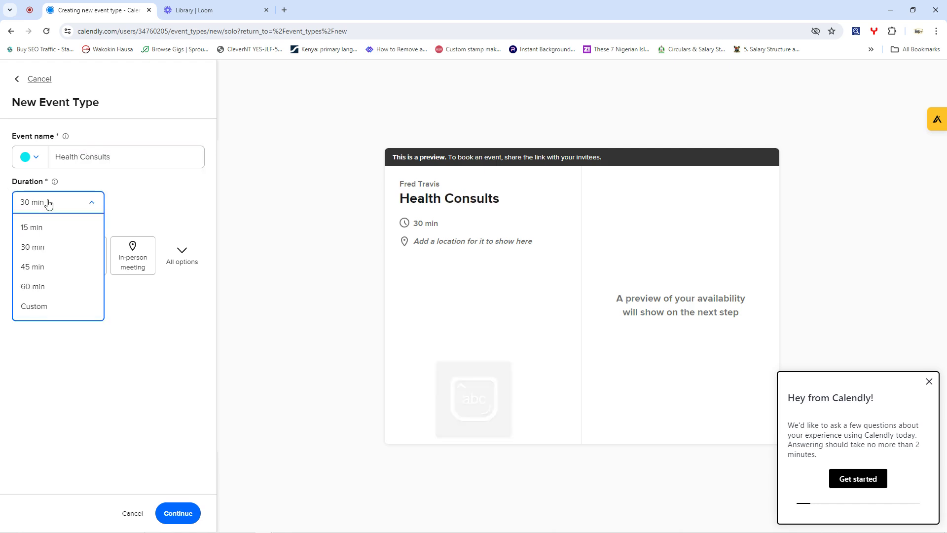
pyautogui.click(48, 291)
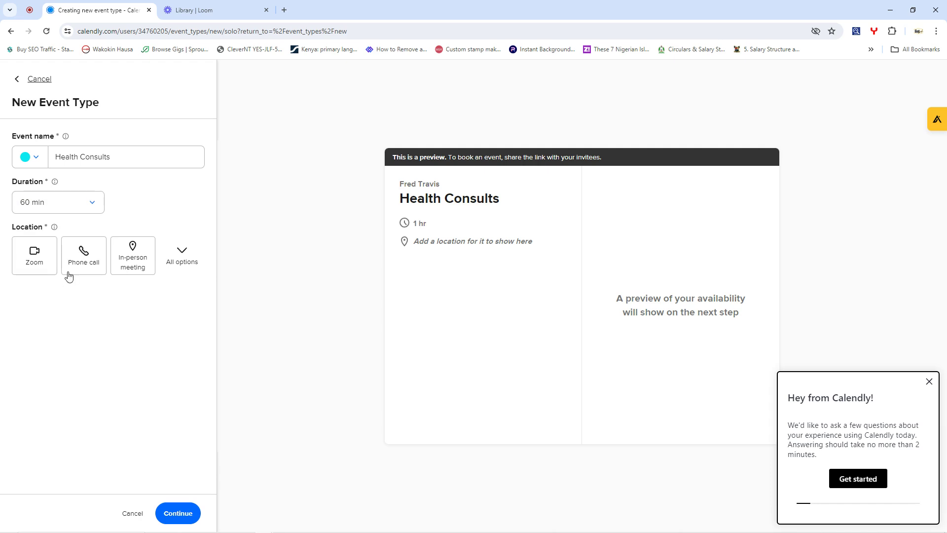
# - Make Google Meet the event location and dismiss the feedback survey popup
pyautogui.click(186, 251)
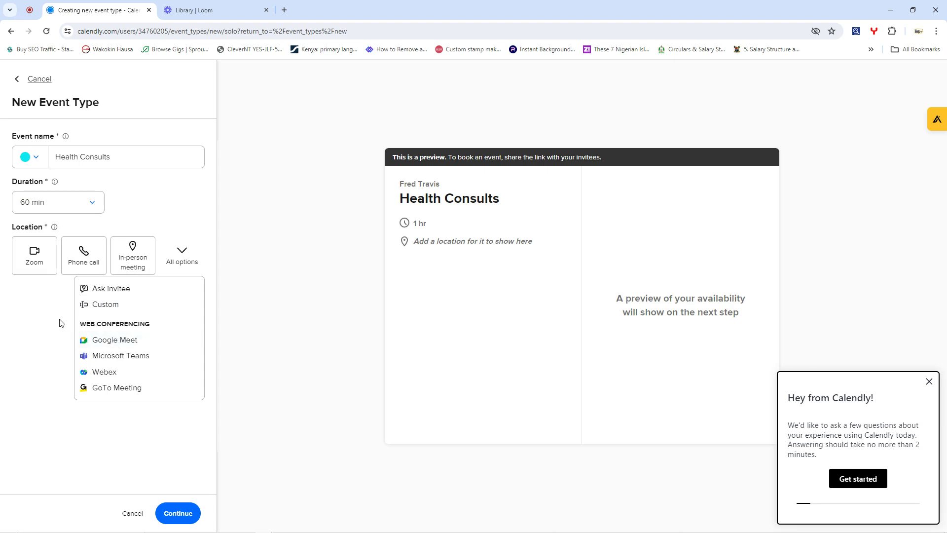
pyautogui.click(106, 341)
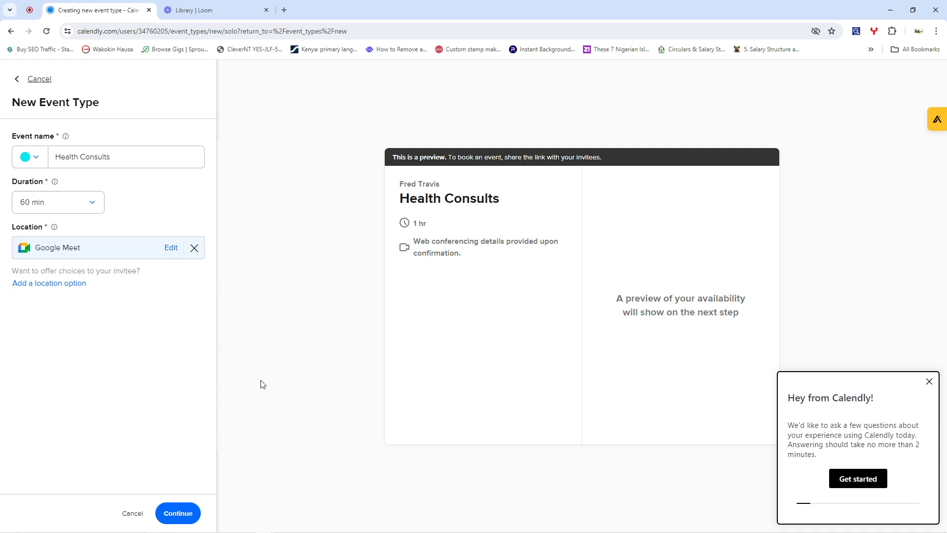
pyautogui.click(929, 381)
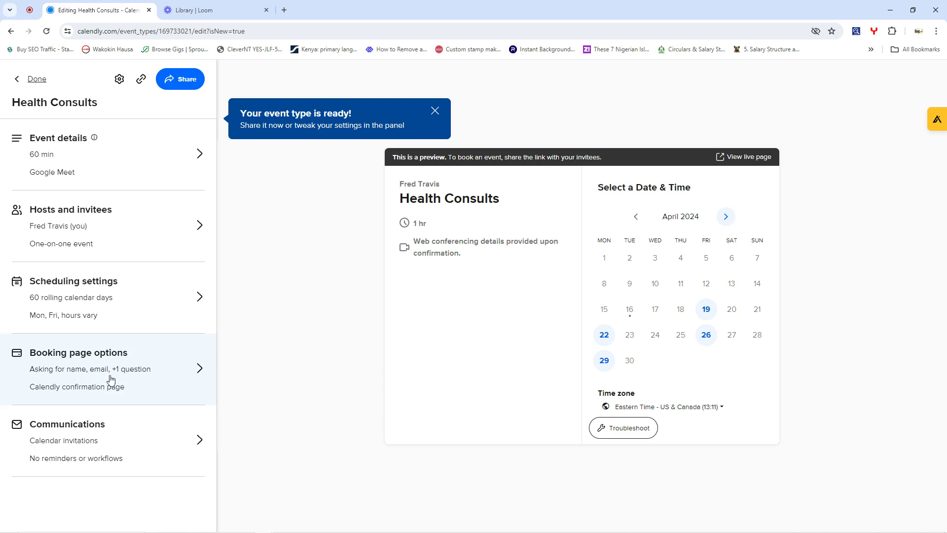
# - Review the Health Consults hosts, invitees and scheduling settings, then save and return to Event types
pyautogui.click(91, 232)
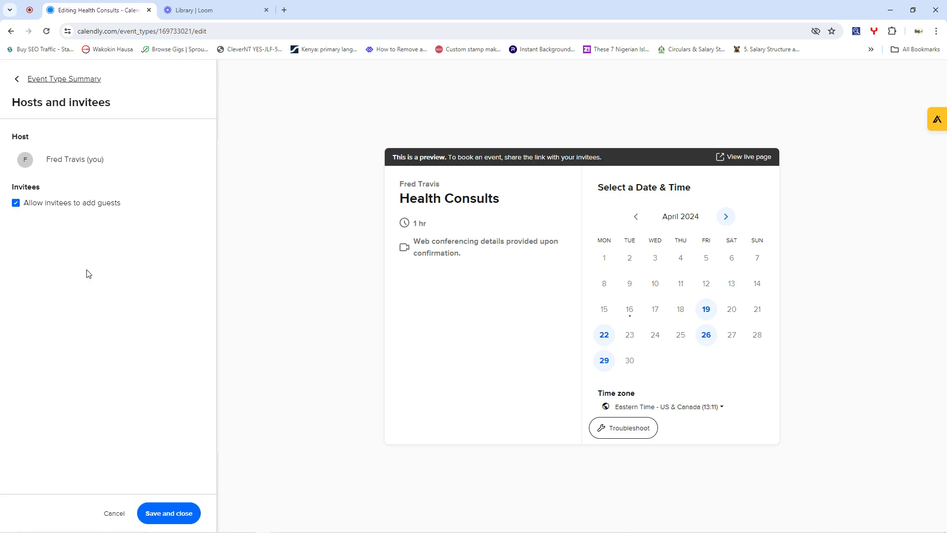
pyautogui.click(152, 513)
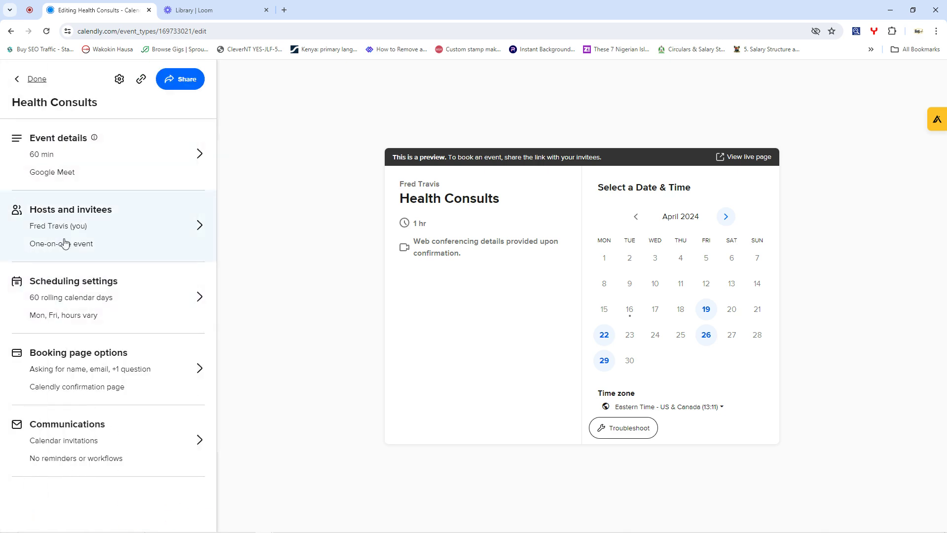
pyautogui.click(80, 288)
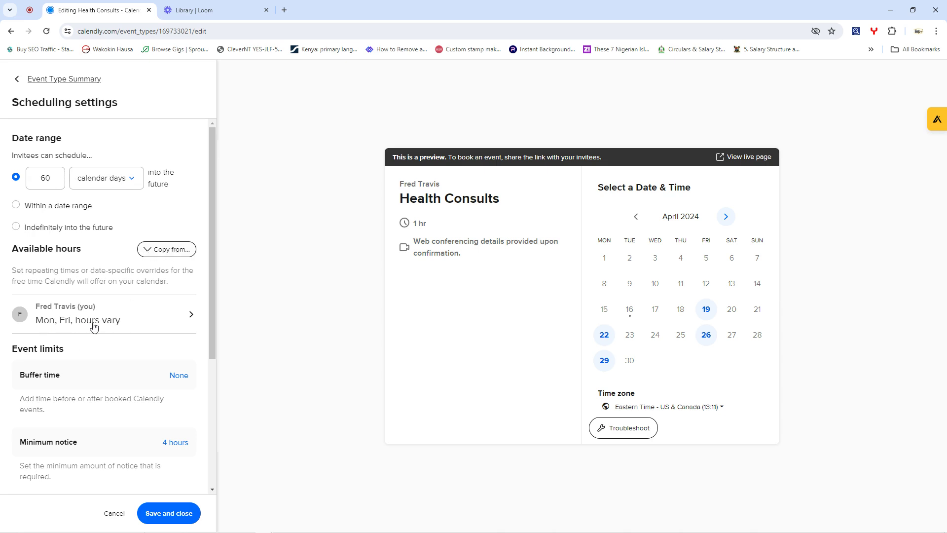
pyautogui.click(145, 323)
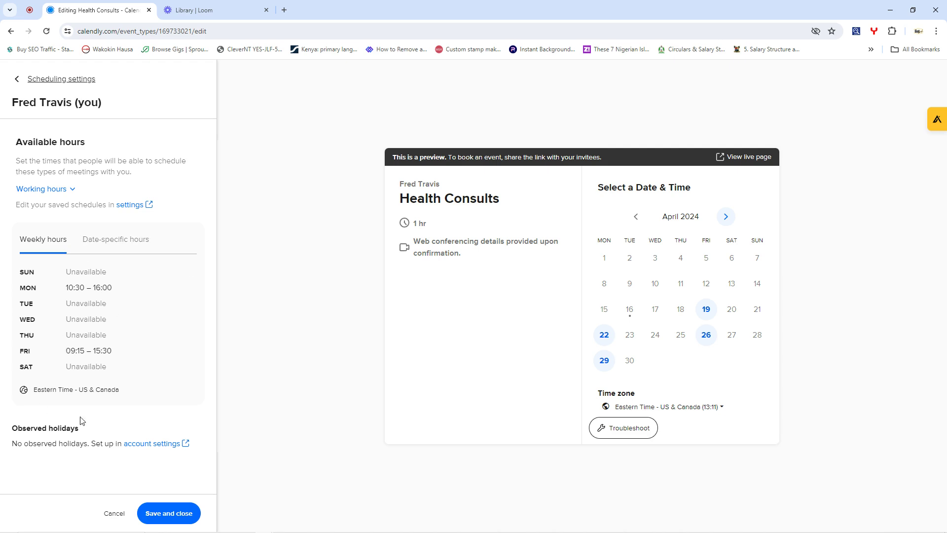
pyautogui.click(14, 82)
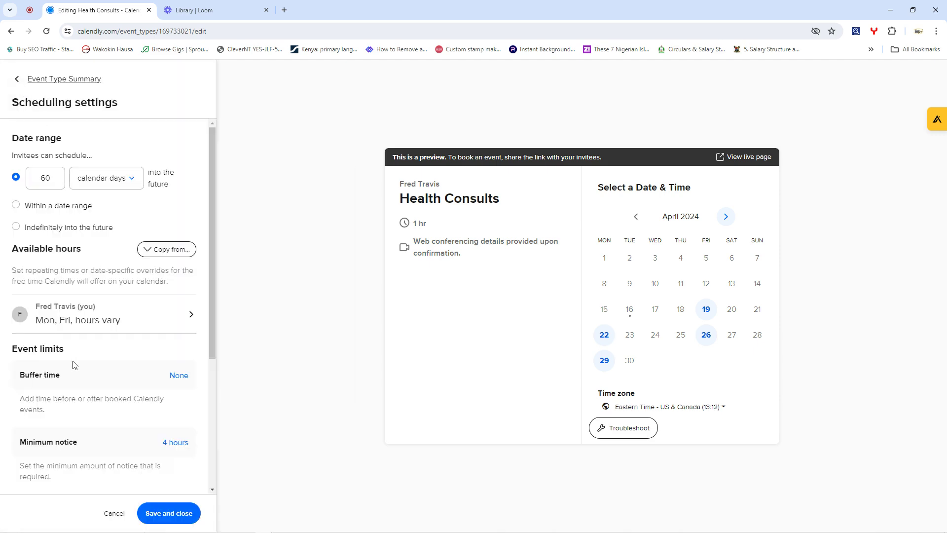
pyautogui.scroll(-4, 126, 382)
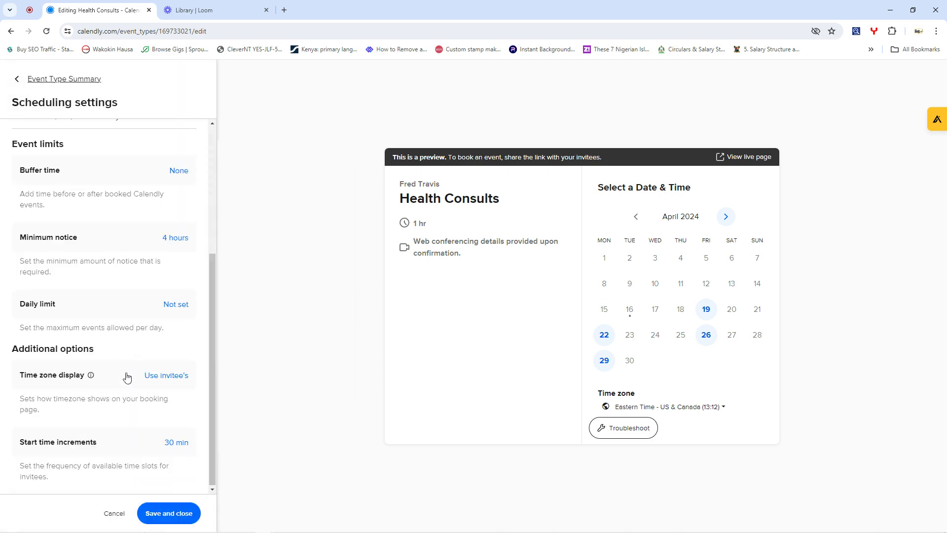
pyautogui.click(167, 516)
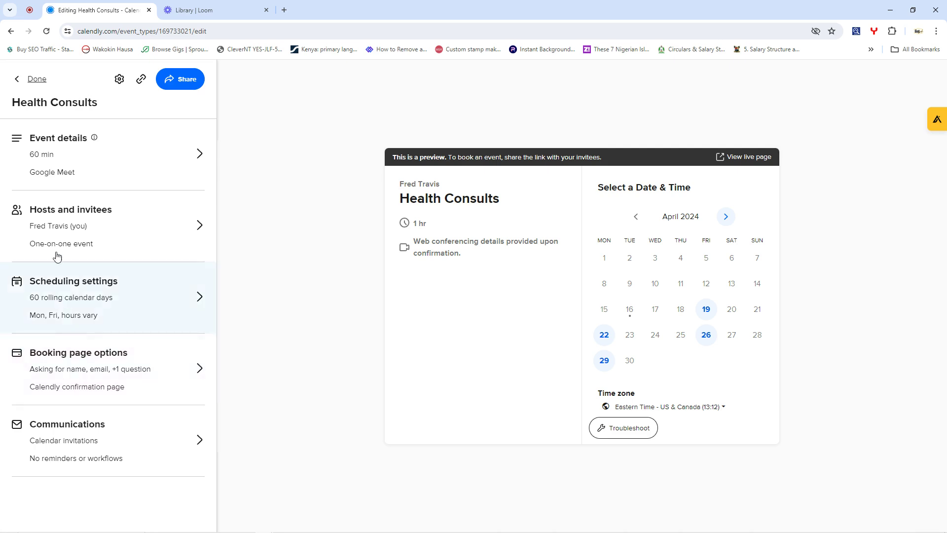
pyautogui.click(18, 80)
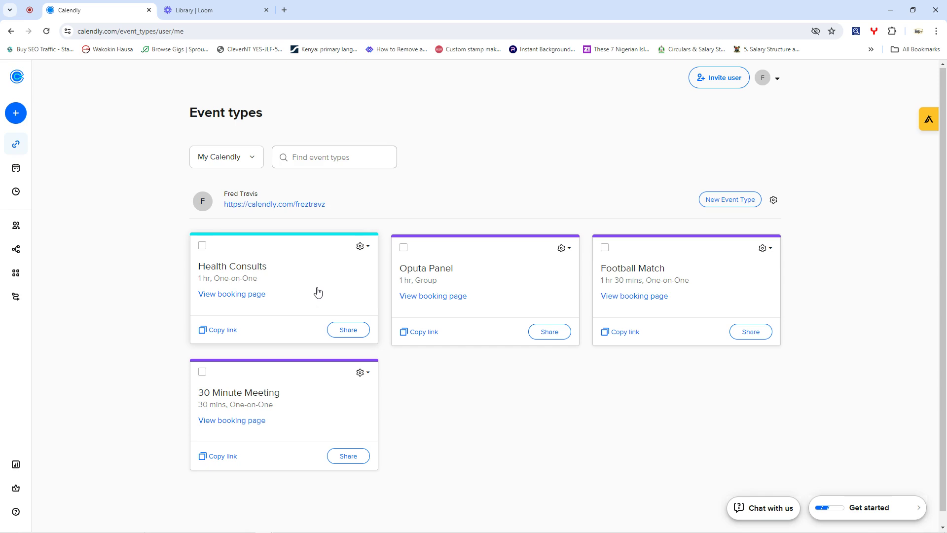
# - Copy the Health Consults booking link and start a new browser tab
pyautogui.click(221, 331)
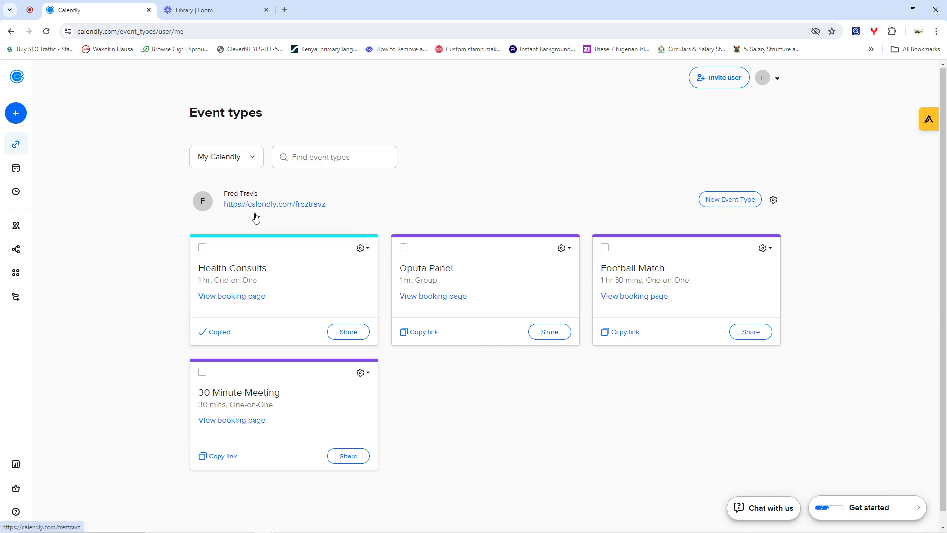
pyautogui.click(285, 12)
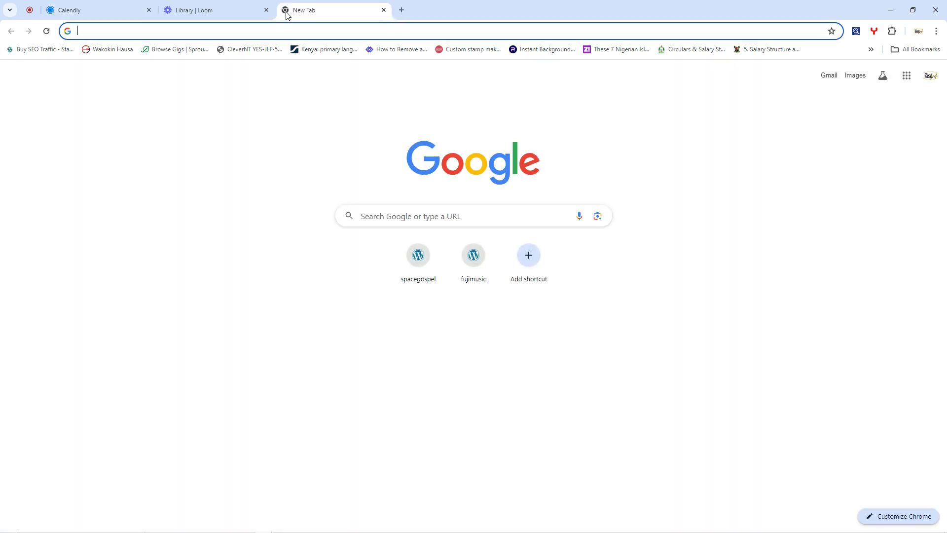
# - Load the Health Consults booking page and pick the 18:00 slot on April 22, 2024
pyautogui.write('https://calendly.com/freztravz/health-consults')
pyautogui.press('Return')
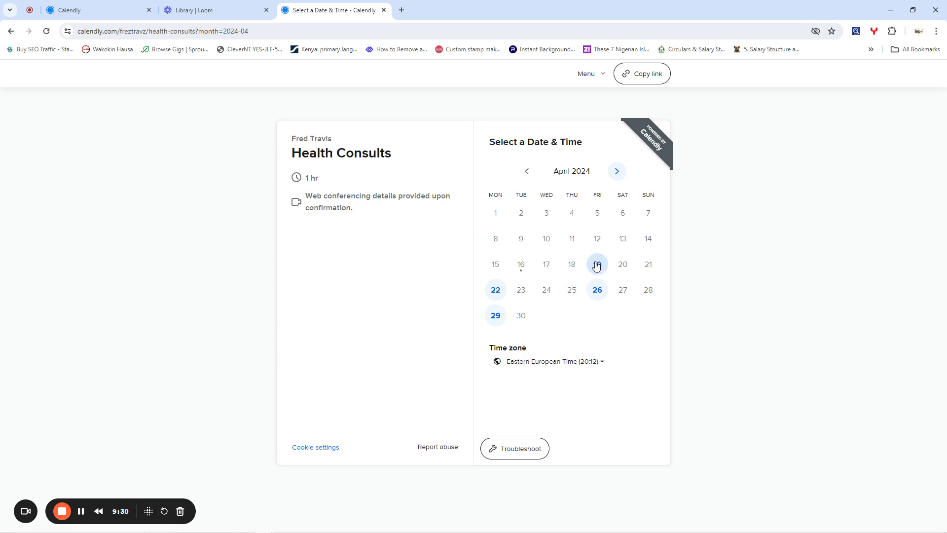
pyautogui.click(496, 290)
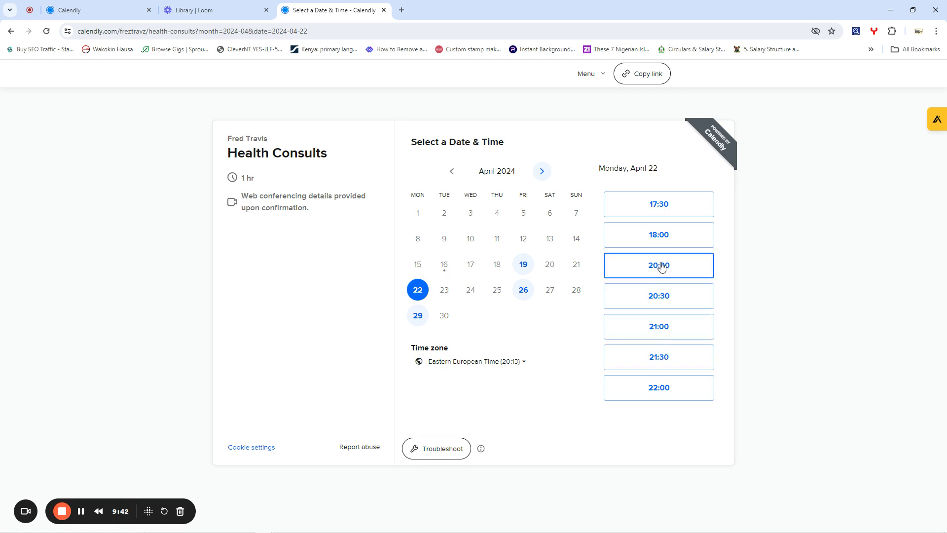
pyautogui.click(661, 239)
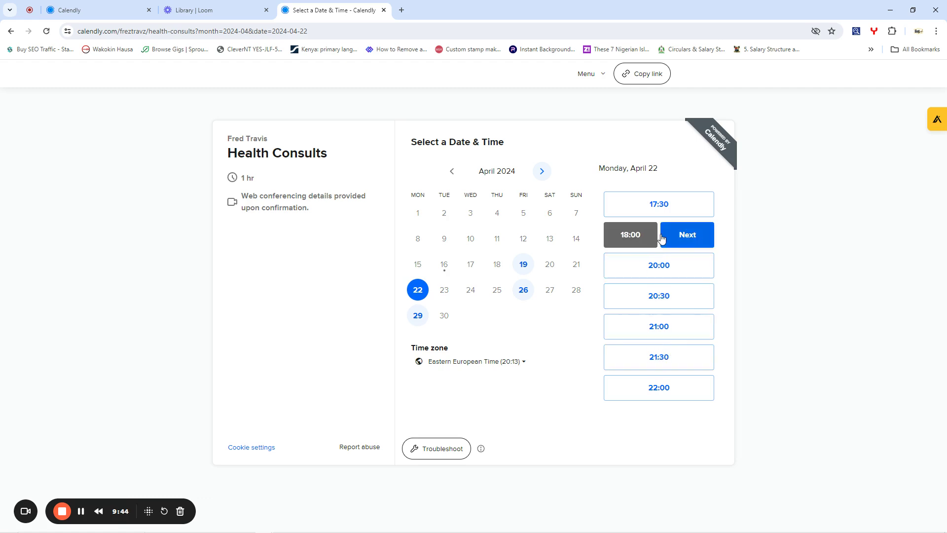
pyautogui.click(687, 237)
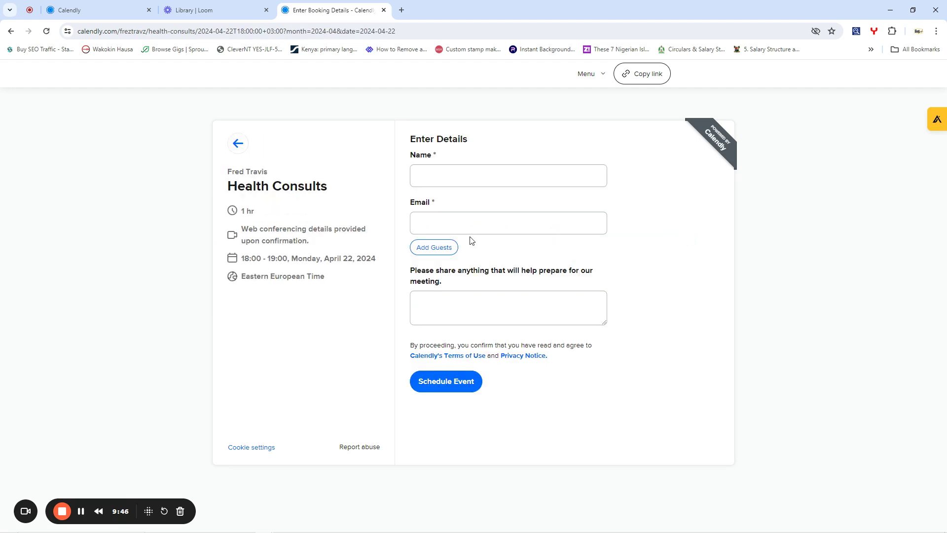
# - Enter the invitee's name and e-mail plus a stomach-upset note, then schedule the April 22 booking
pyautogui.click(440, 182)
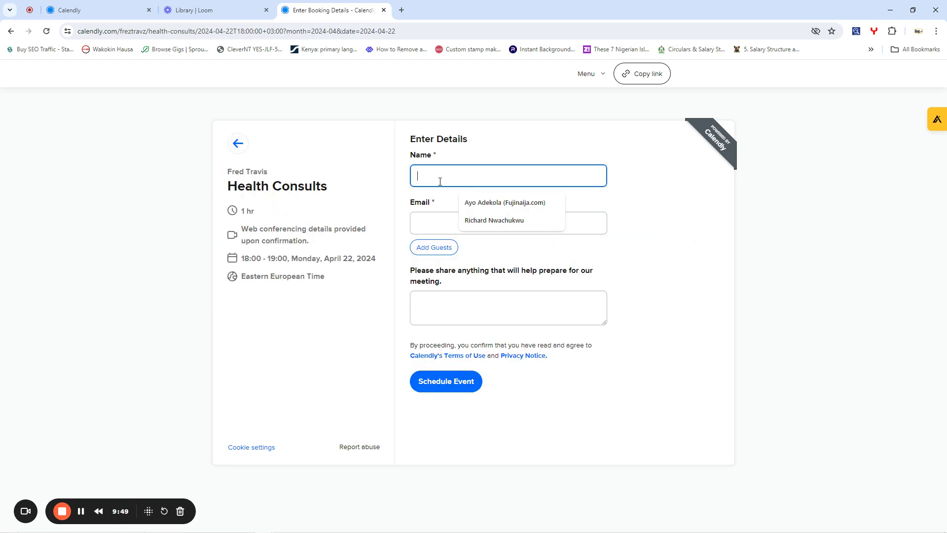
pyautogui.click(475, 220)
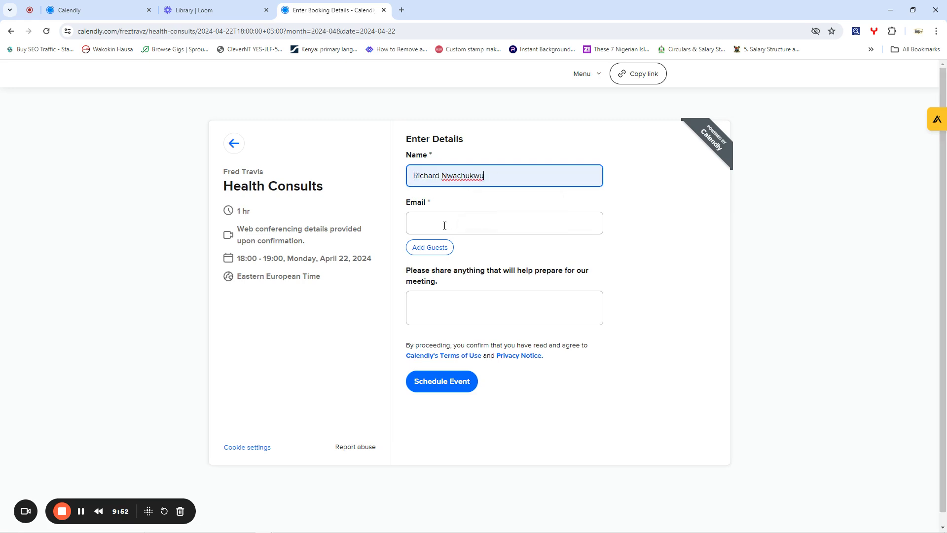
pyautogui.moveTo(503, 182); pyautogui.dragTo(411, 182)
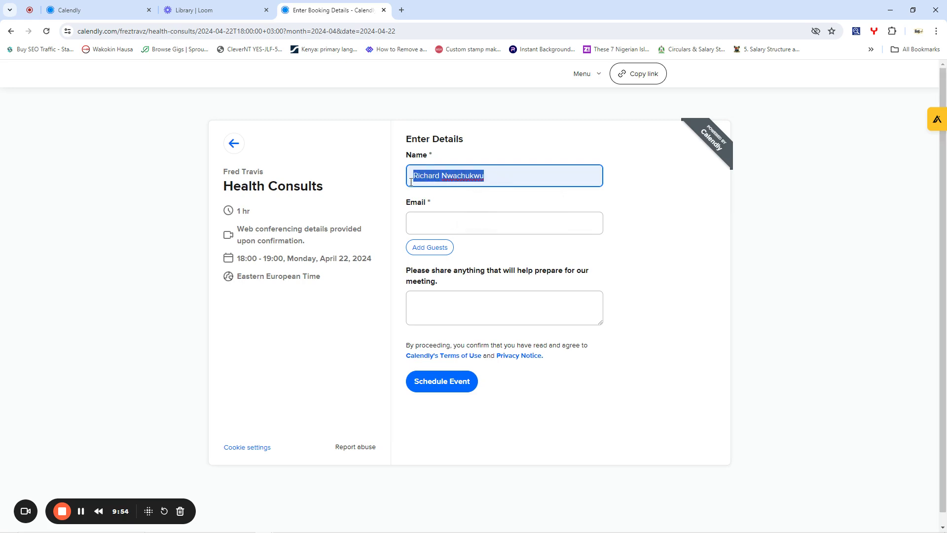
pyautogui.write('alexander')
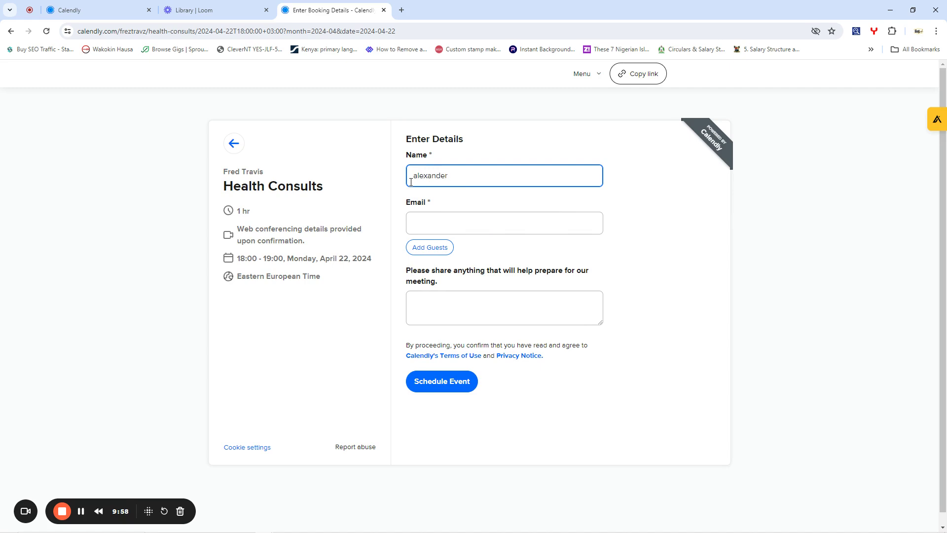
pyautogui.click(423, 223)
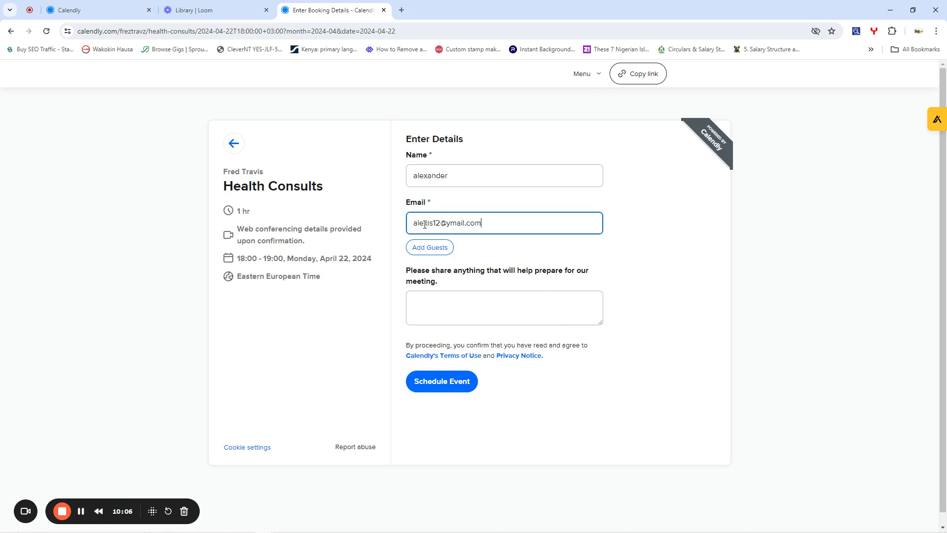
pyautogui.click(441, 296)
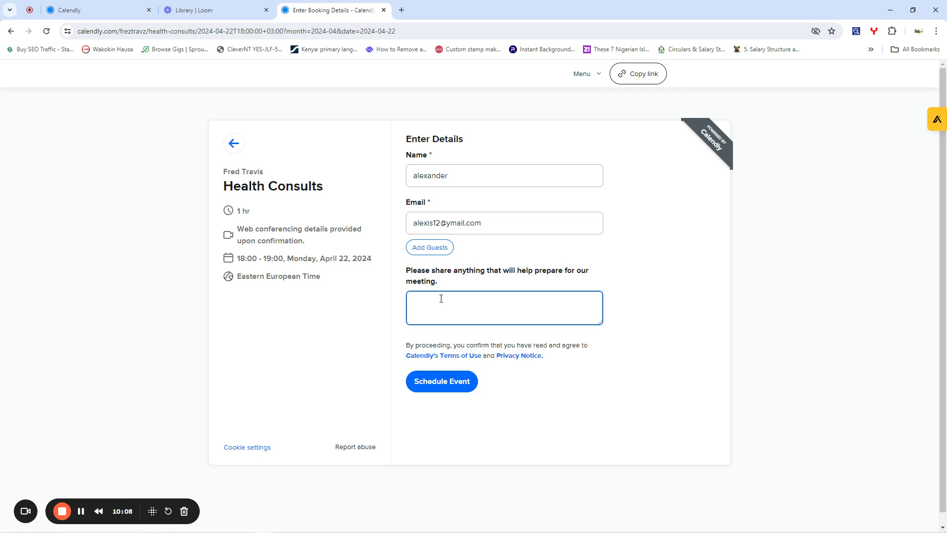
pyautogui.write('I')
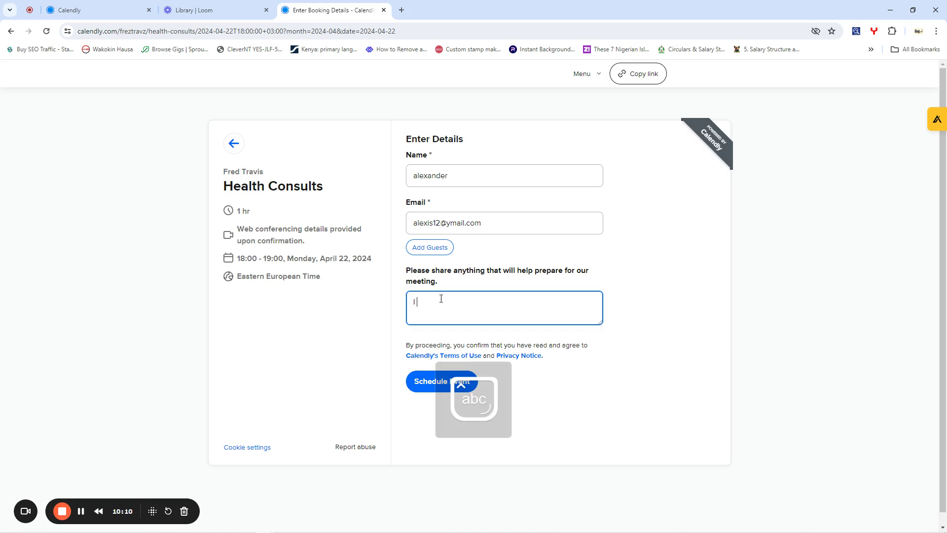
pyautogui.write(' have stomach upset every morning')
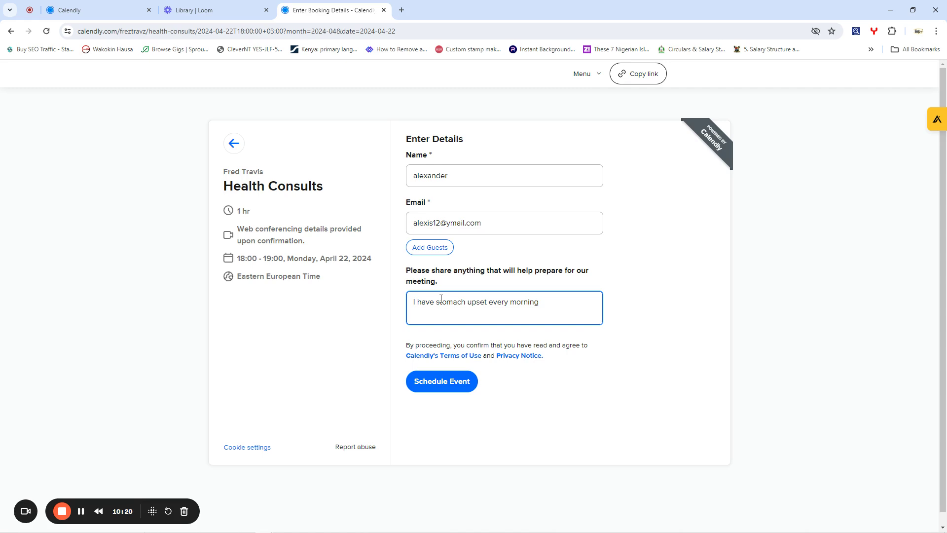
pyautogui.click(444, 382)
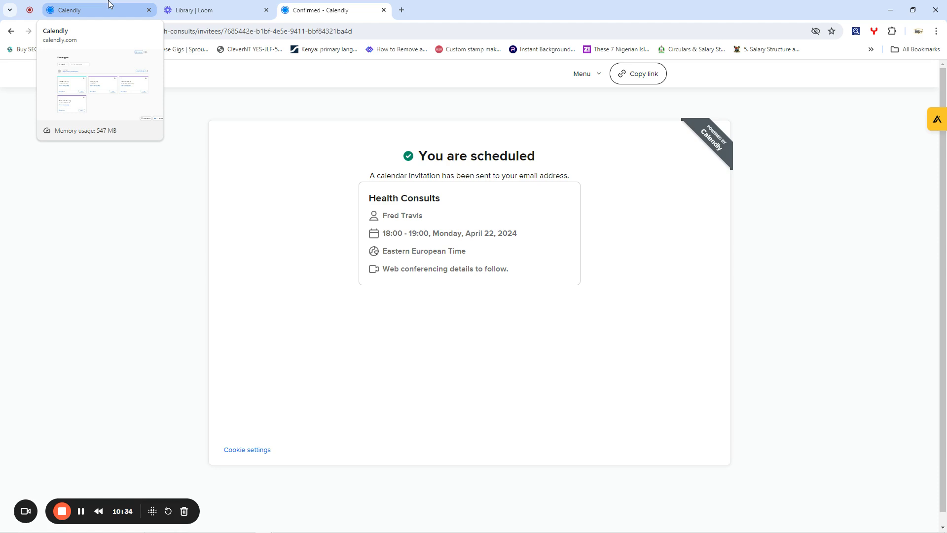
# - In the Calendly dashboard, list the scheduled events and expand the Health Consults booking's details
pyautogui.click(109, 4)
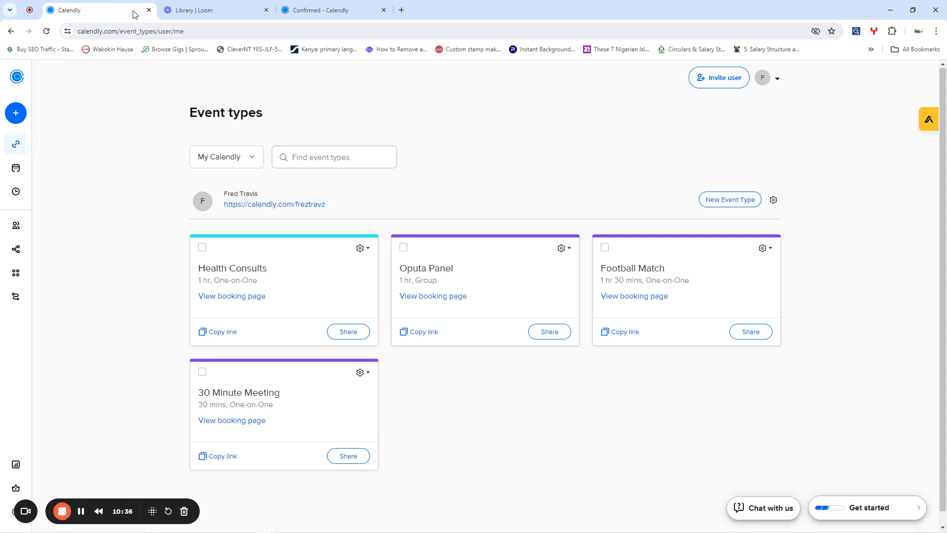
pyautogui.moveTo(25, 153)
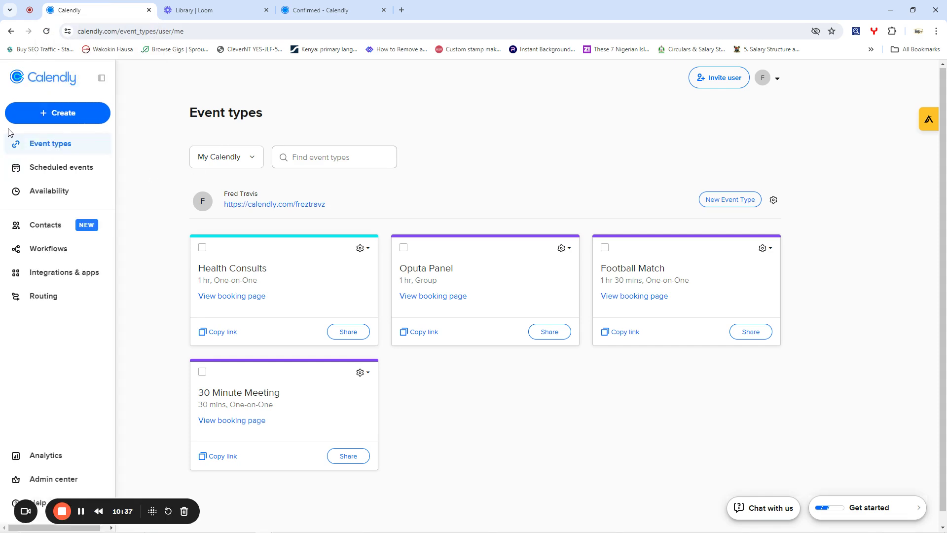
pyautogui.click(44, 167)
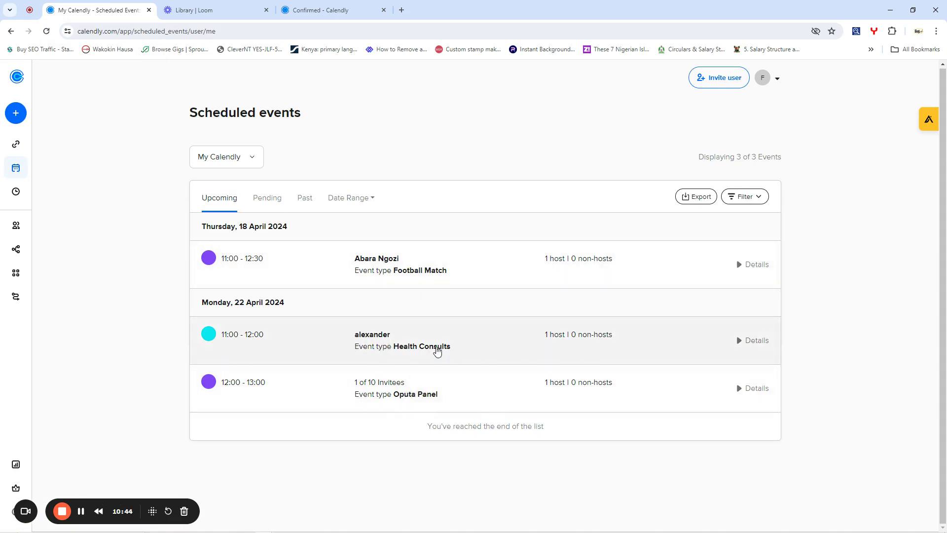
pyautogui.click(427, 341)
pyautogui.scroll(-4, 407, 334)
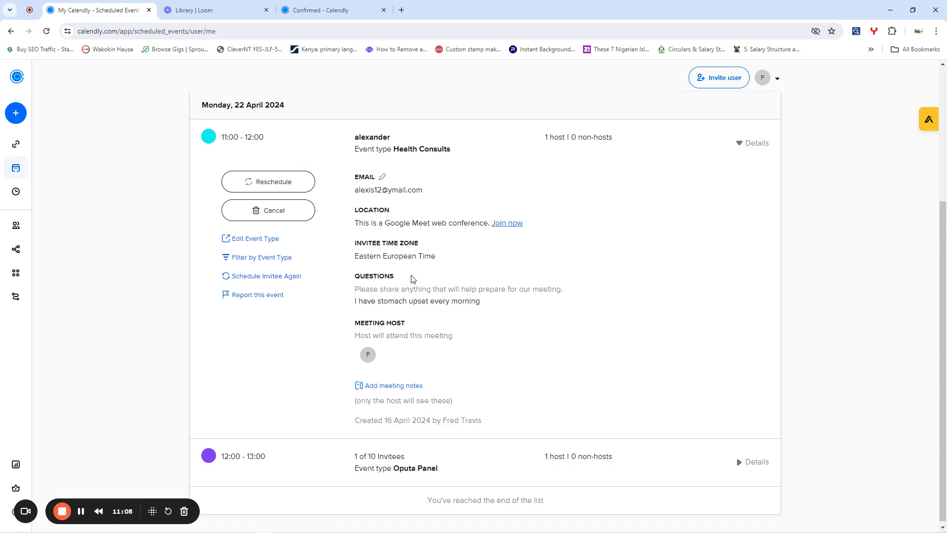
pyautogui.scroll(3, 417, 271)
pyautogui.scroll(-1, 416, 365)
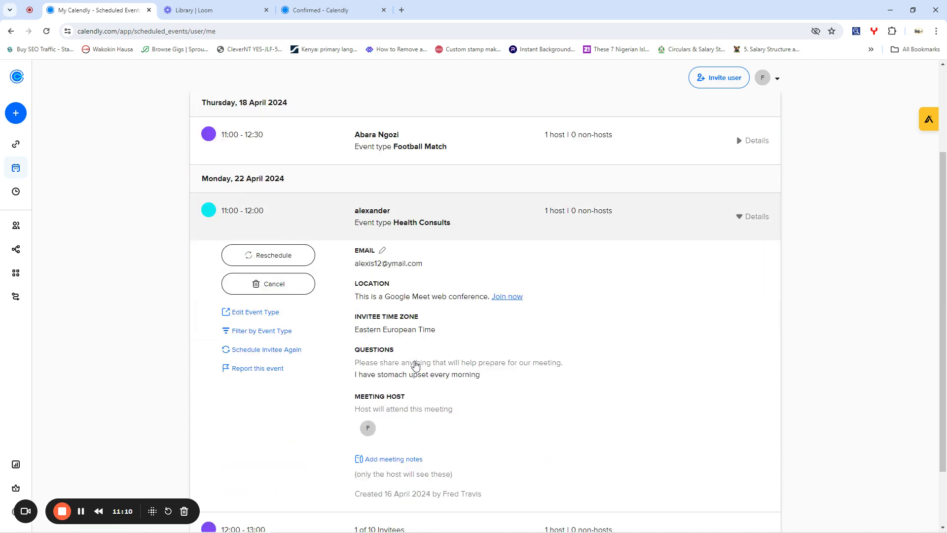
pyautogui.scroll(-2, 415, 365)
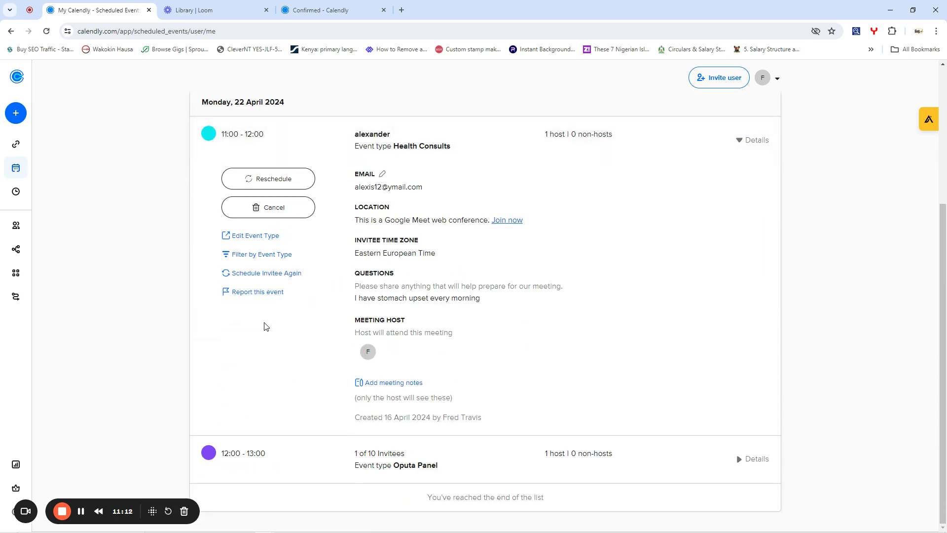
pyautogui.scroll(4, 143, 232)
pyautogui.moveTo(5, 173)
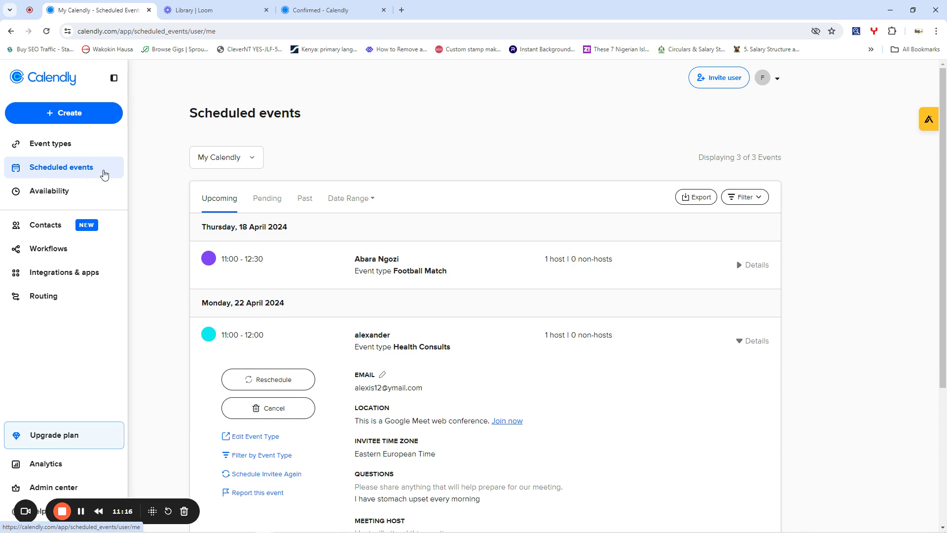
pyautogui.moveTo(40, 194)
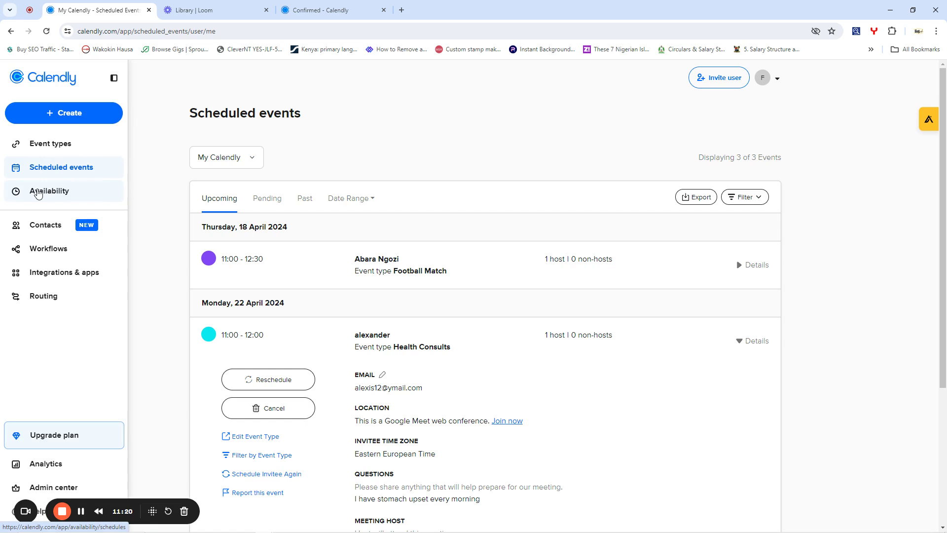
# - In Availability, clear Monday's and Friday's old intervals and mark Monday through Friday available
pyautogui.click(38, 192)
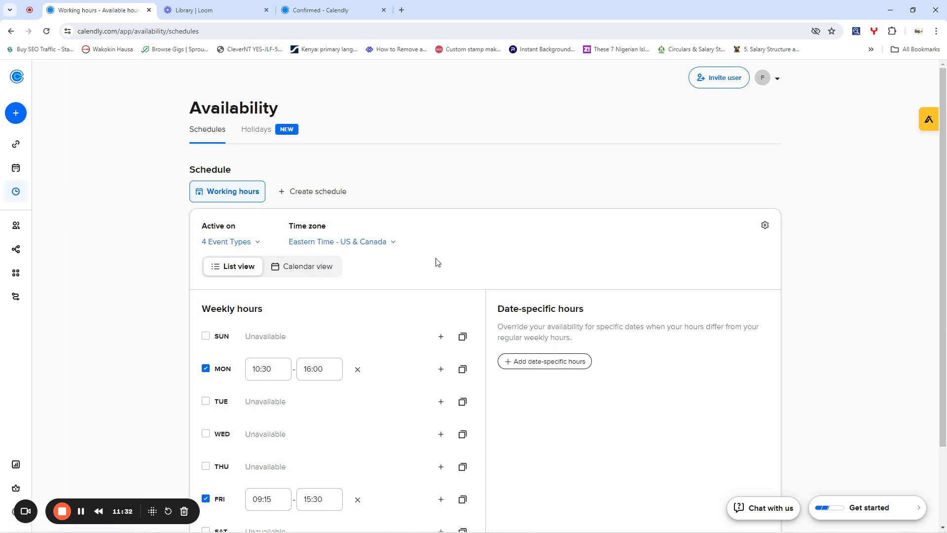
pyautogui.click(358, 370)
pyautogui.scroll(-2, 295, 389)
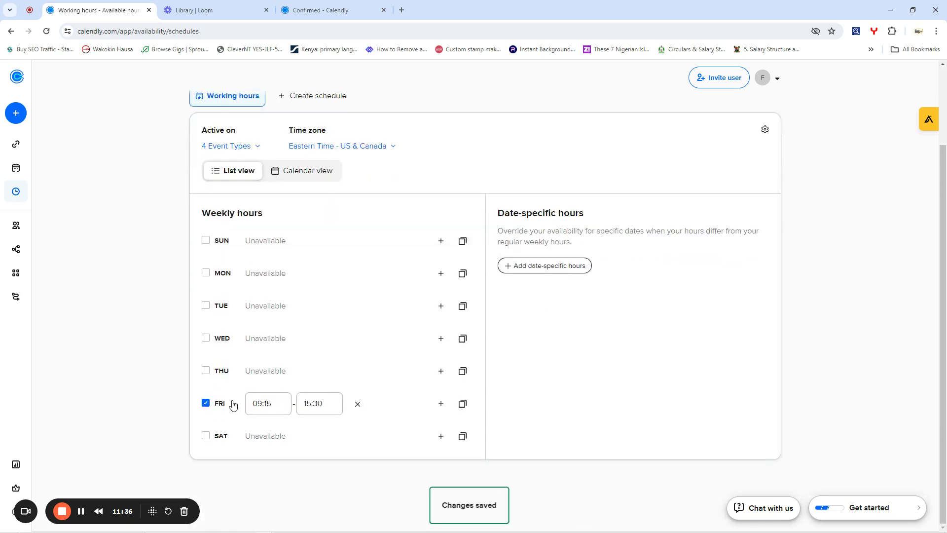
pyautogui.click(358, 404)
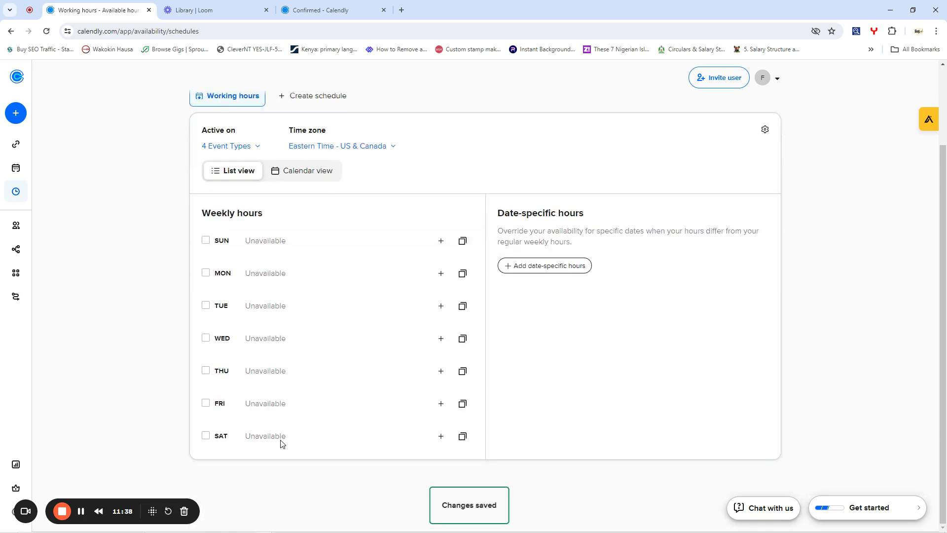
pyautogui.click(206, 437)
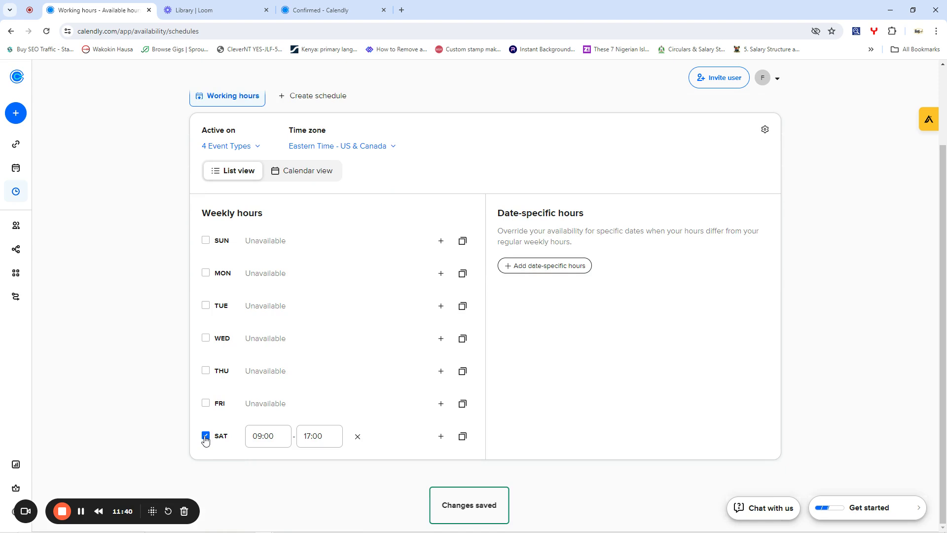
pyautogui.click(205, 436)
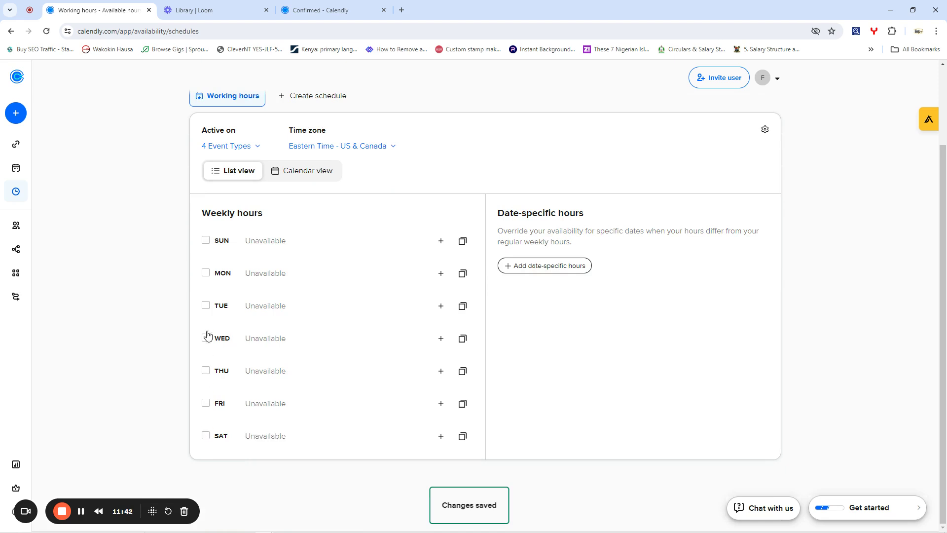
pyautogui.click(206, 274)
pyautogui.click(206, 305)
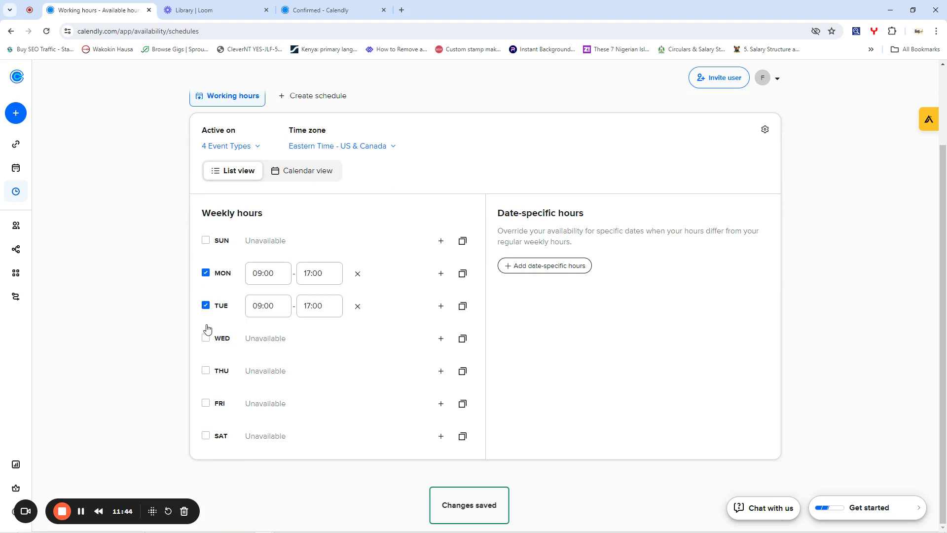
pyautogui.click(206, 370)
pyautogui.click(205, 403)
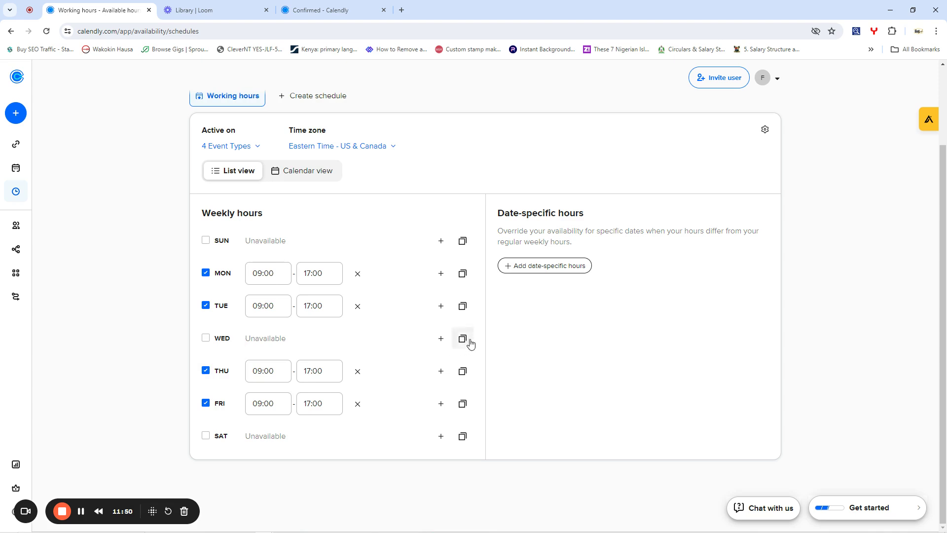
pyautogui.click(206, 338)
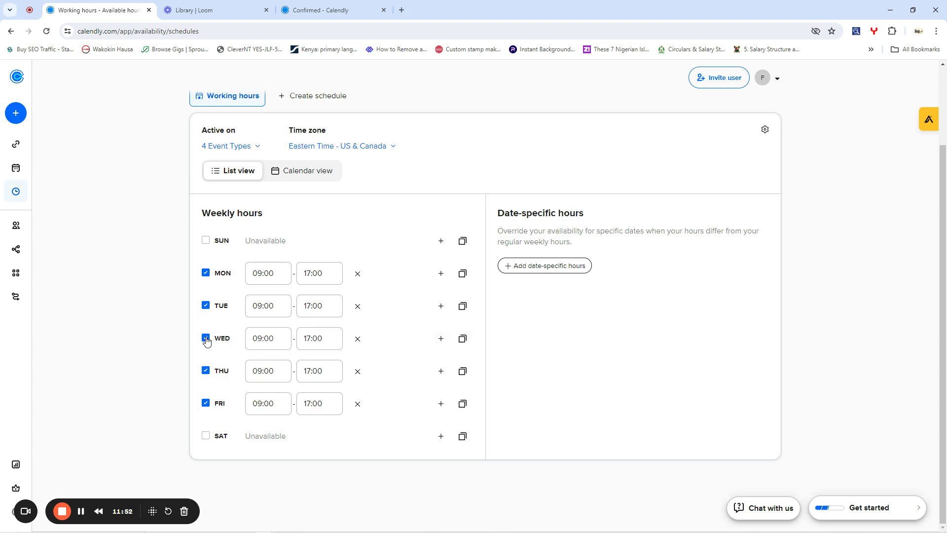
# - Set Tuesday's and Wednesday's end times to 16:00
pyautogui.moveTo(323, 274); pyautogui.dragTo(304, 274)
pyautogui.click(312, 274)
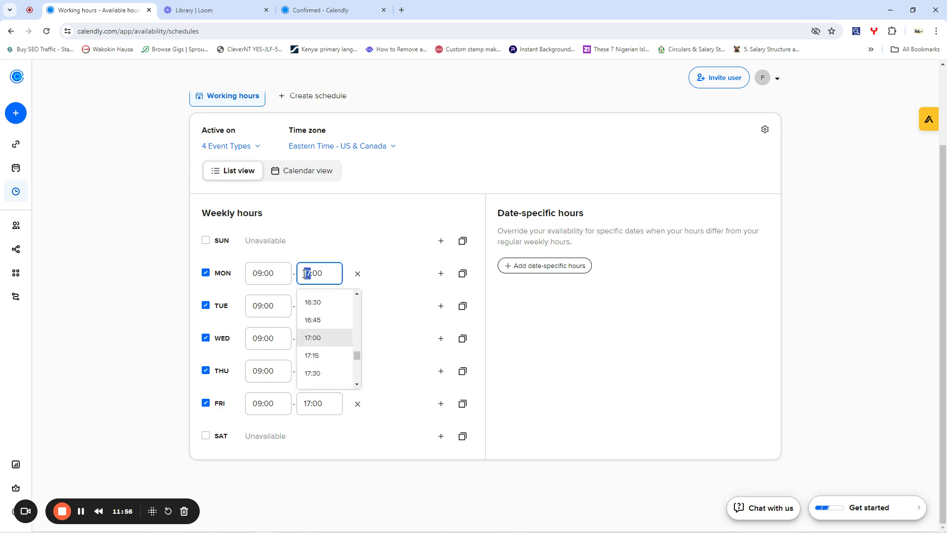
pyautogui.click(323, 276)
pyautogui.doubleClick(324, 276)
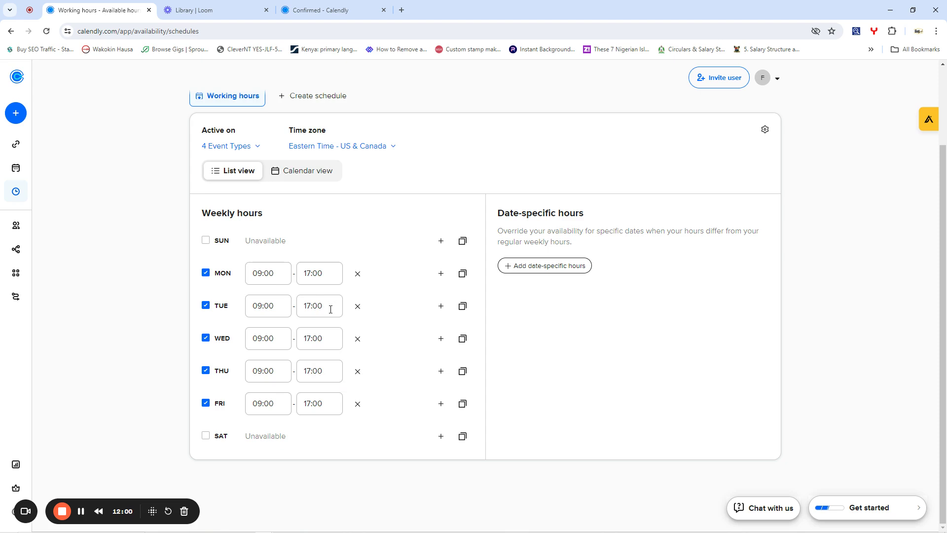
pyautogui.click(329, 307)
pyautogui.doubleClick(329, 307)
pyautogui.click(330, 309)
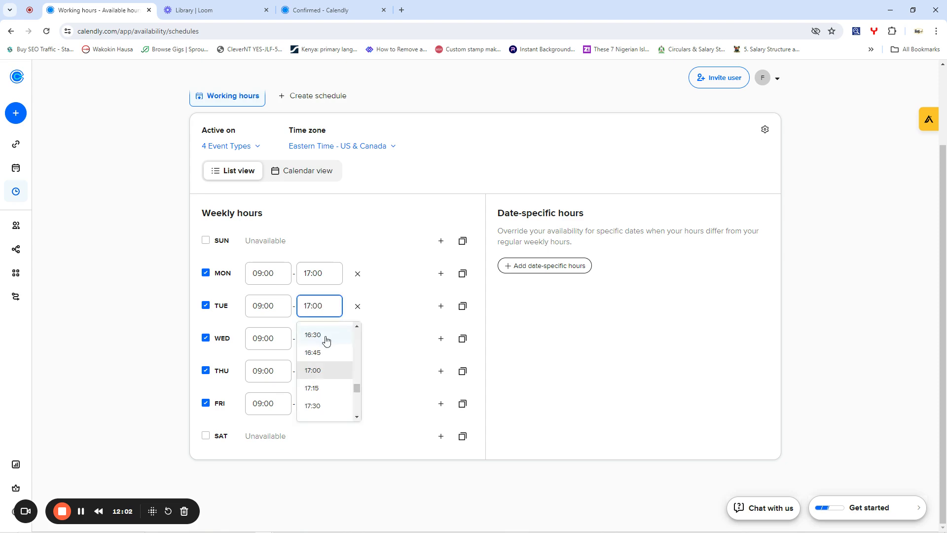
pyautogui.scroll(1, 318, 354)
pyautogui.click(318, 349)
pyautogui.click(321, 339)
pyautogui.scroll(1, 323, 371)
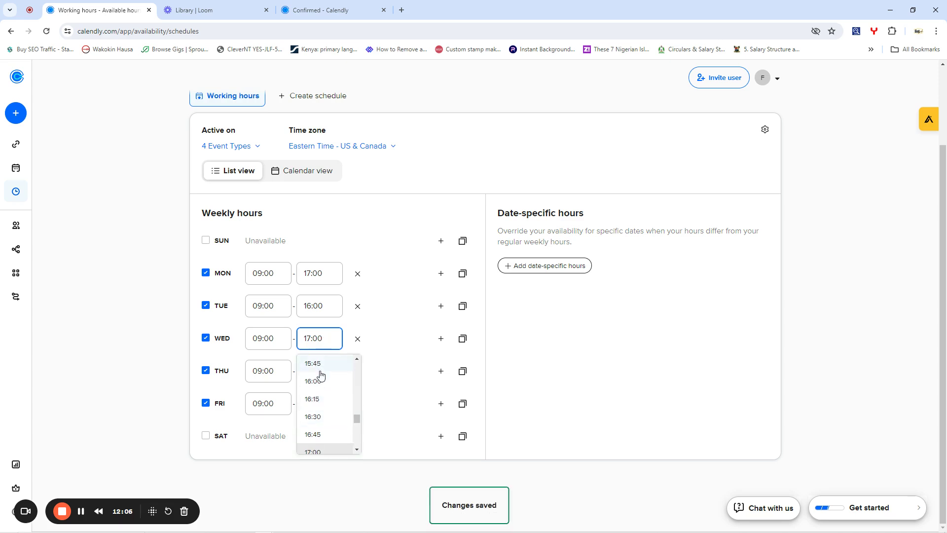
pyautogui.click(318, 385)
# - Set Monday's, Thursday's and Friday's end times to 16:00
pyautogui.click(324, 272)
pyautogui.scroll(2, 317, 350)
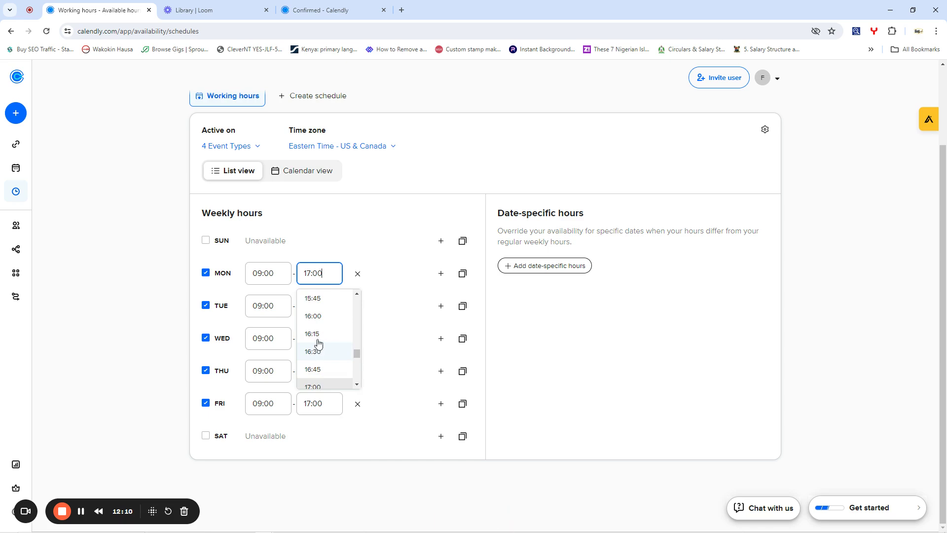
pyautogui.click(317, 318)
pyautogui.click(323, 372)
pyautogui.scroll(2, 324, 409)
pyautogui.click(321, 418)
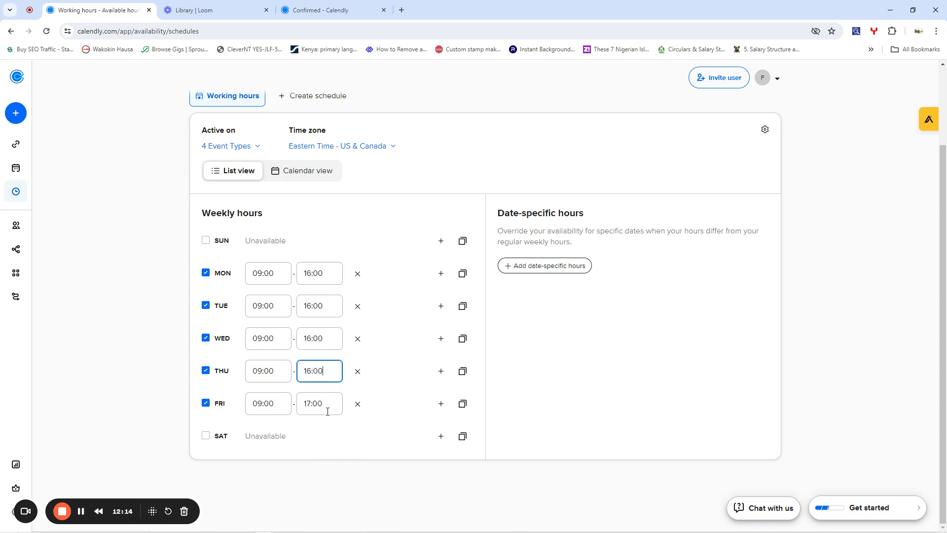
pyautogui.click(330, 402)
pyautogui.scroll(2, 321, 429)
pyautogui.scroll(1, 316, 449)
pyautogui.click(317, 448)
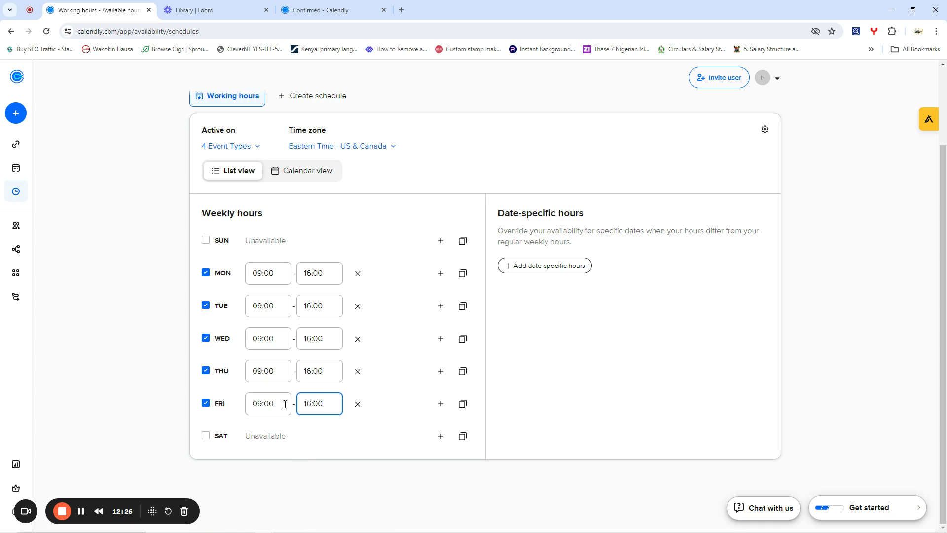
pyautogui.scroll(3, 285, 266)
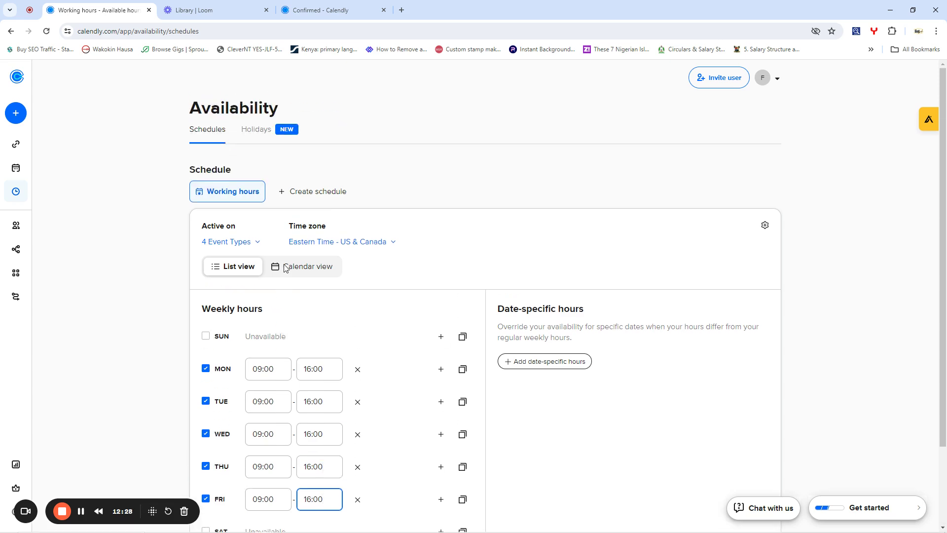
# - Recheck the 09:00–16:00 working hours after a brief detour to the booking confirmation tab
pyautogui.scroll(-3, 434, 266)
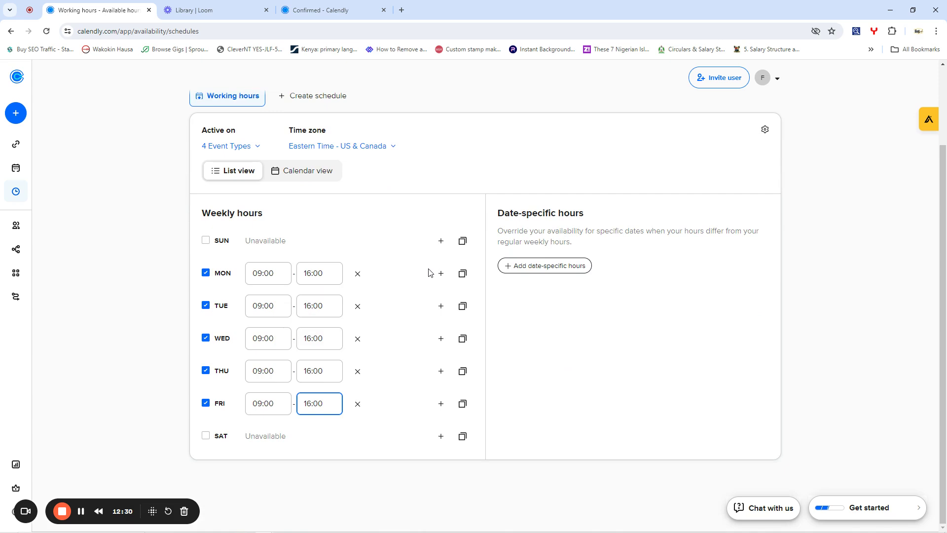
pyautogui.scroll(3, 365, 286)
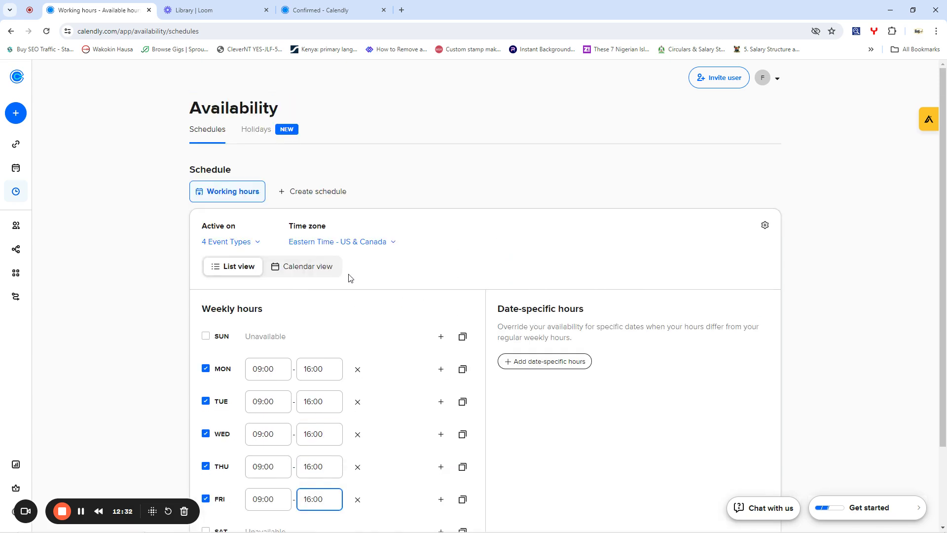
pyautogui.click(321, 10)
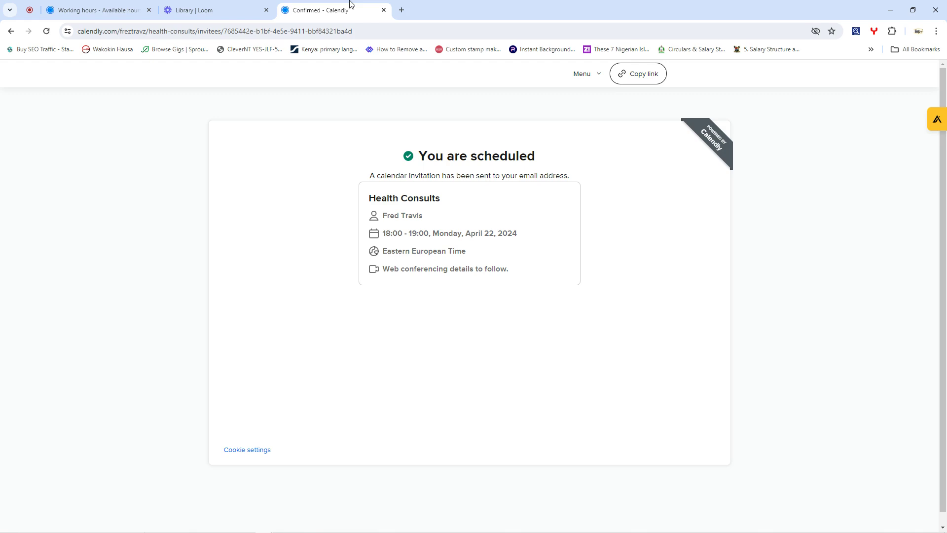
pyautogui.click(207, 31)
pyautogui.write('17:00')
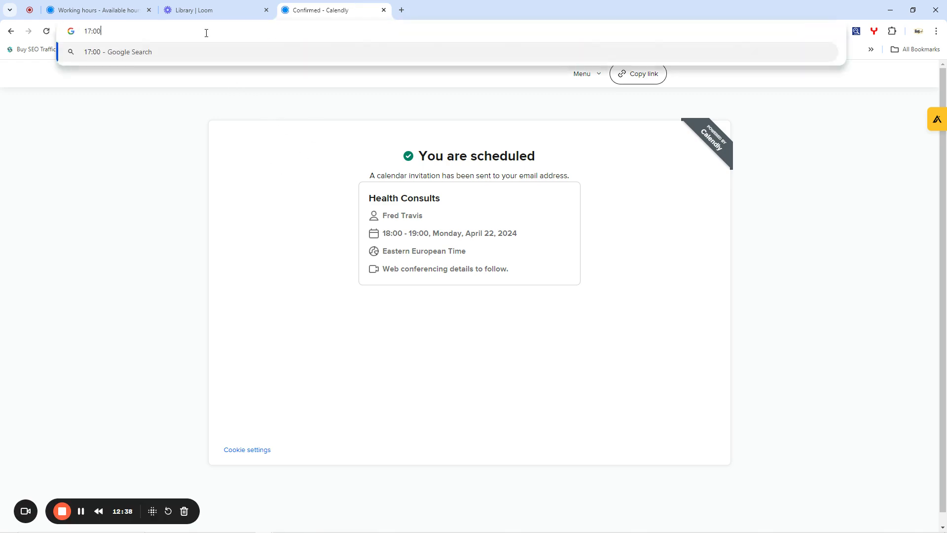
pyautogui.click(151, 4)
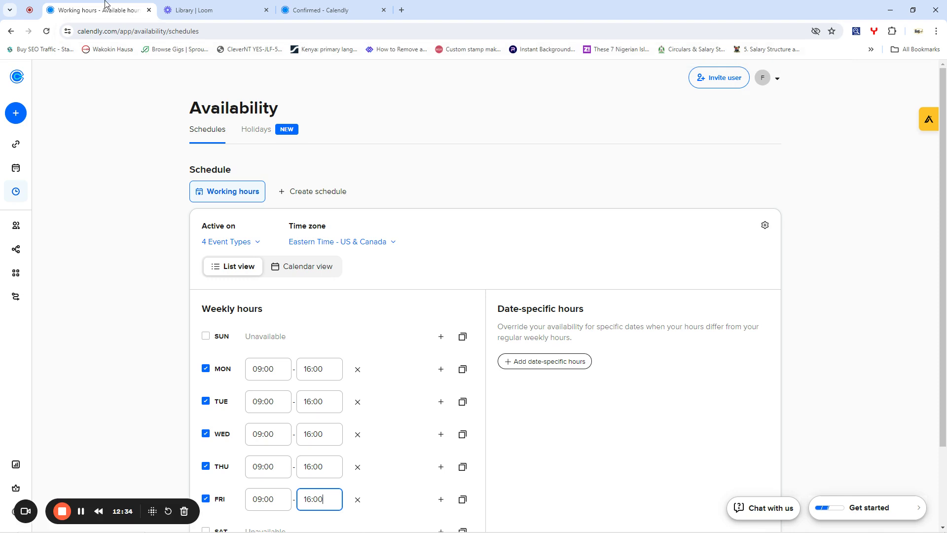
# - Copy the Health Consults booking link from the Event types list
pyautogui.click(15, 143)
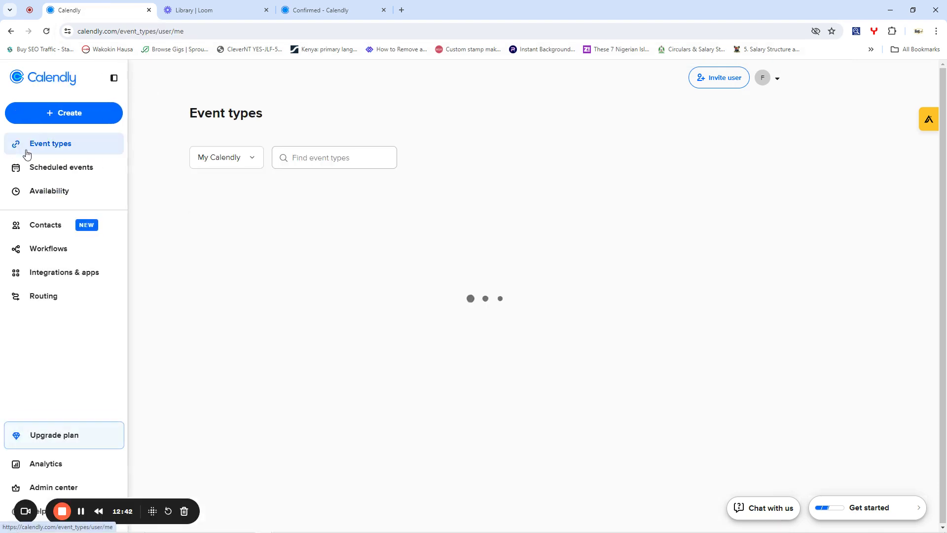
pyautogui.click(56, 168)
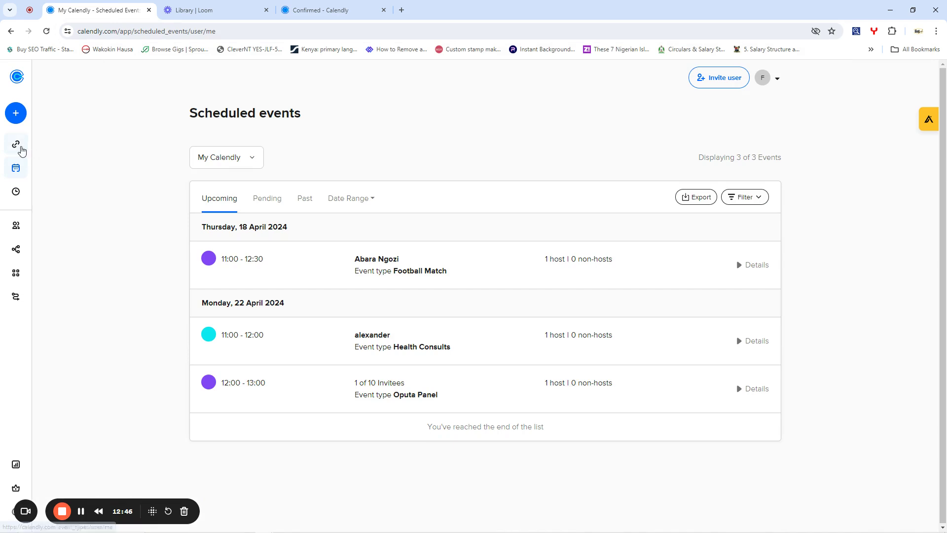
pyautogui.click(16, 144)
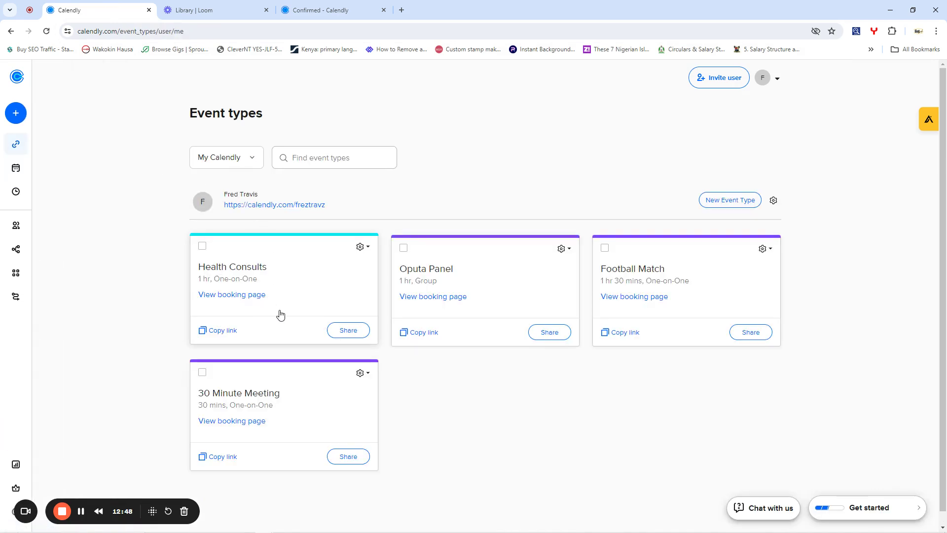
pyautogui.click(225, 331)
# - Load the Health Consults booking page in the former confirmation tab
pyautogui.click(348, 9)
pyautogui.click(324, 49)
pyautogui.click(327, 30)
pyautogui.write('https://calendly.com/freztravz/health-consults')
pyautogui.press('Return')
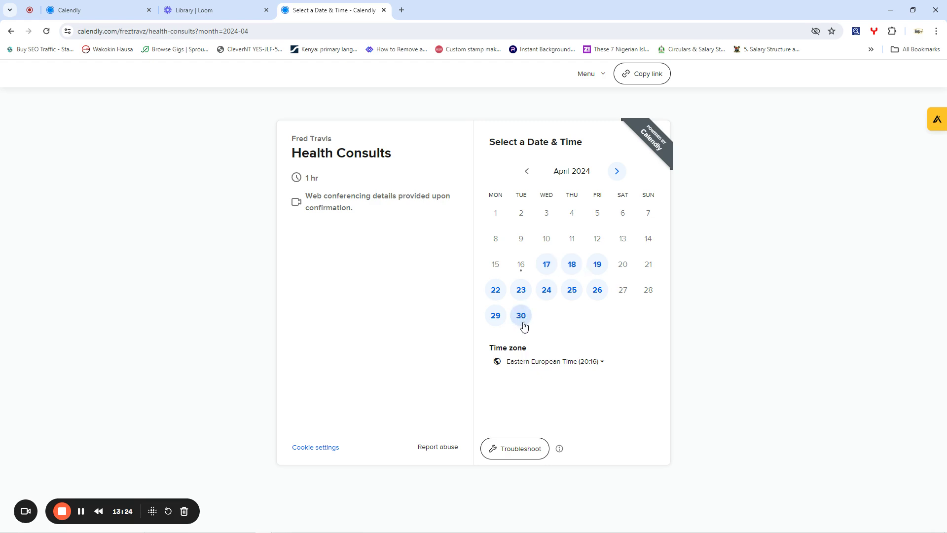
# - Choose the 16:00 slot on Wednesday, May 15, 2024 and continue to the details form
pyautogui.click(616, 172)
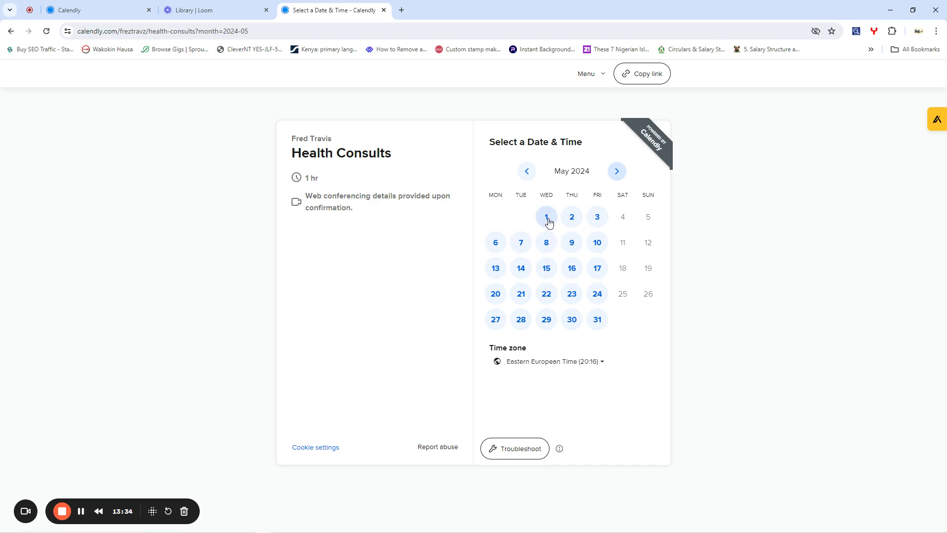
pyautogui.click(546, 267)
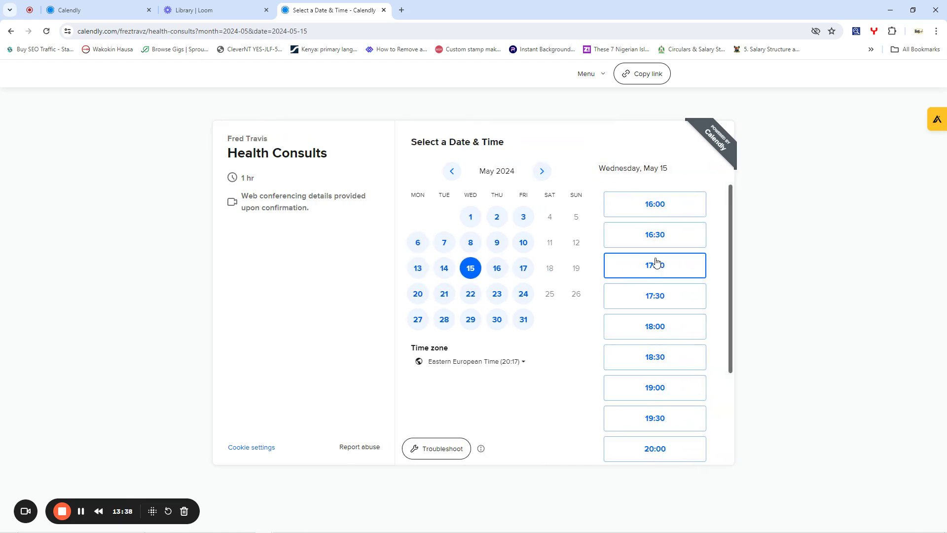
pyautogui.scroll(-3, 658, 285)
pyautogui.scroll(3, 657, 288)
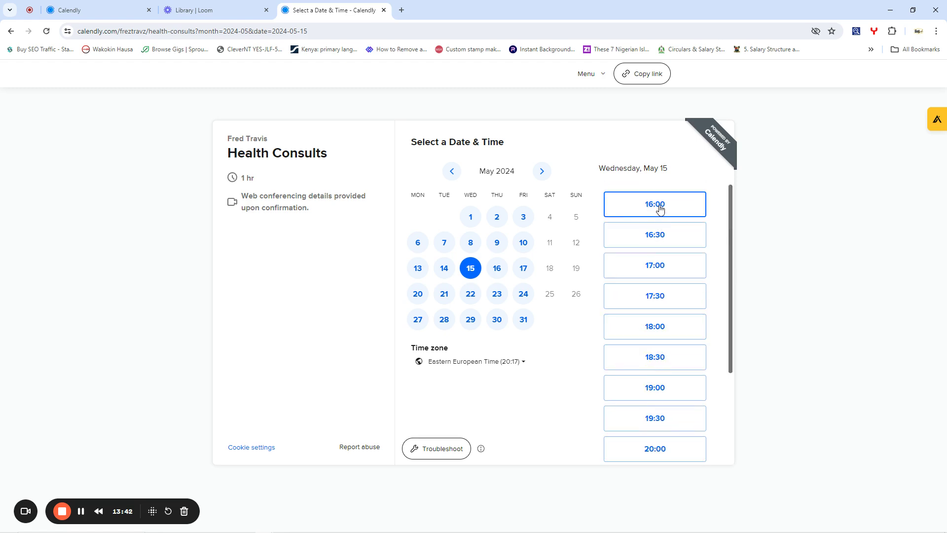
pyautogui.click(660, 208)
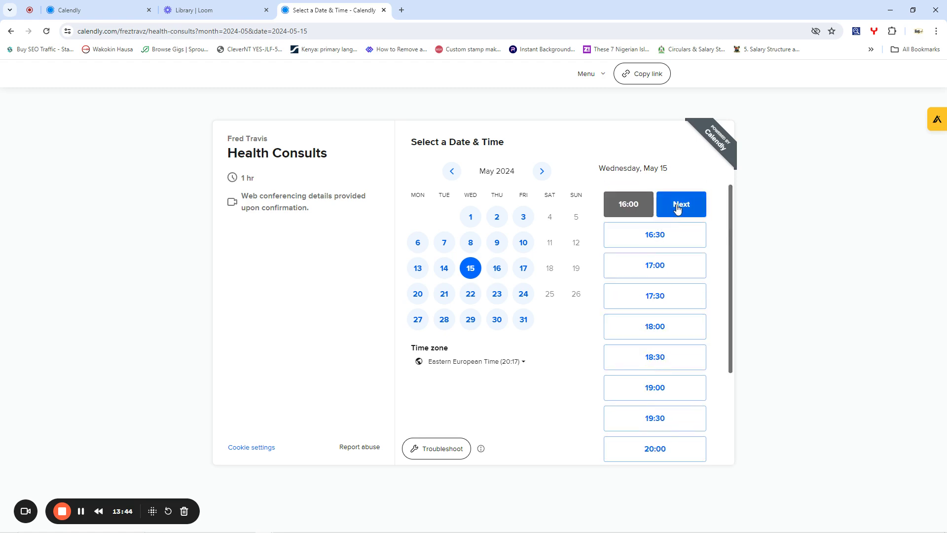
pyautogui.click(677, 209)
pyautogui.click(436, 182)
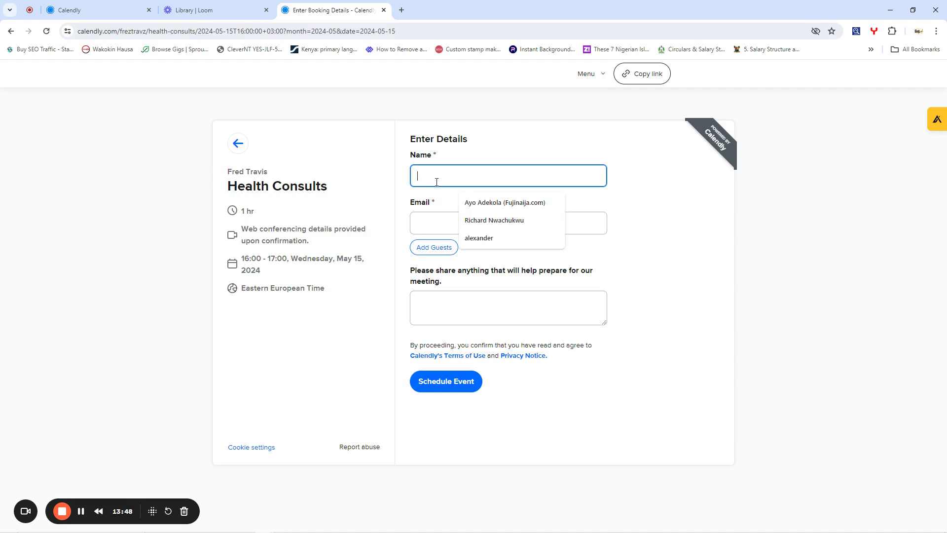
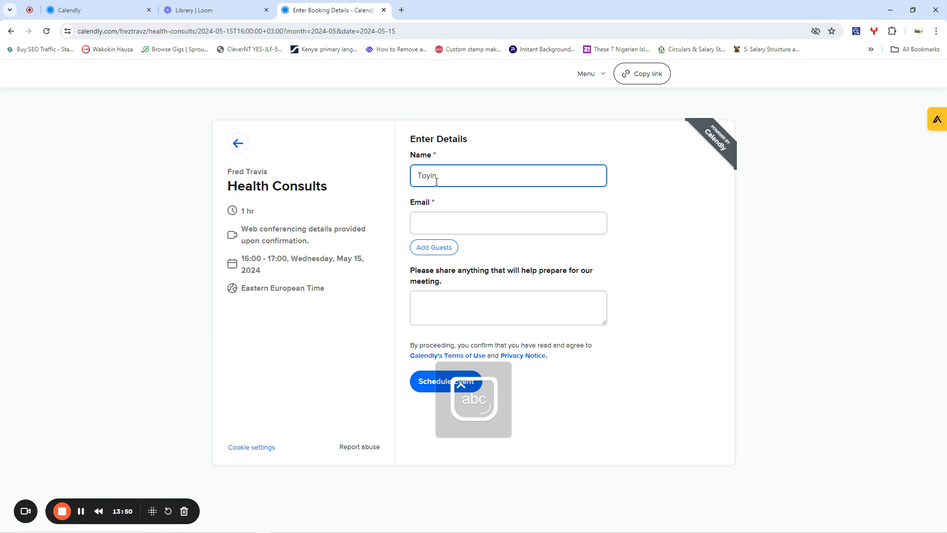
# - Enter the invitee's name and e-mail, add the note 'PLEASE I LOVE EWED', and schedule the booking
pyautogui.press('Tab')
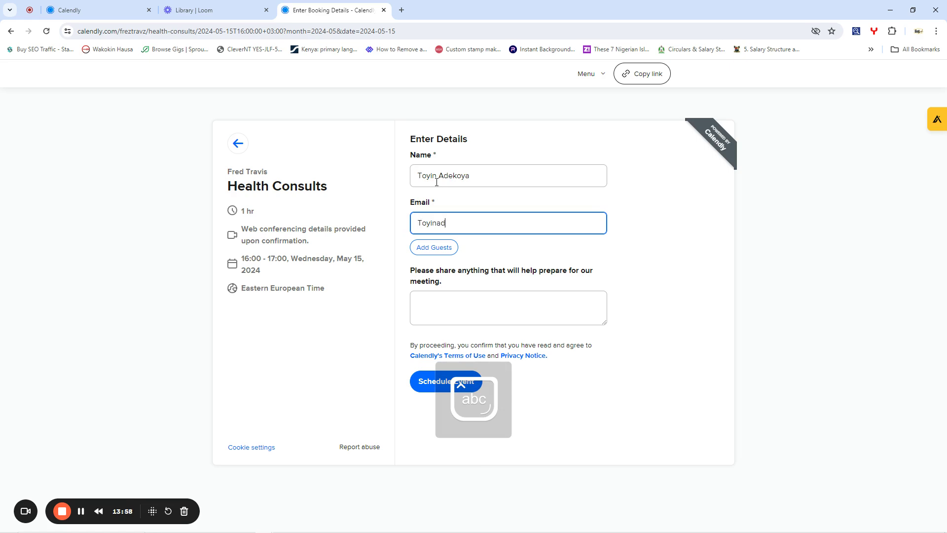
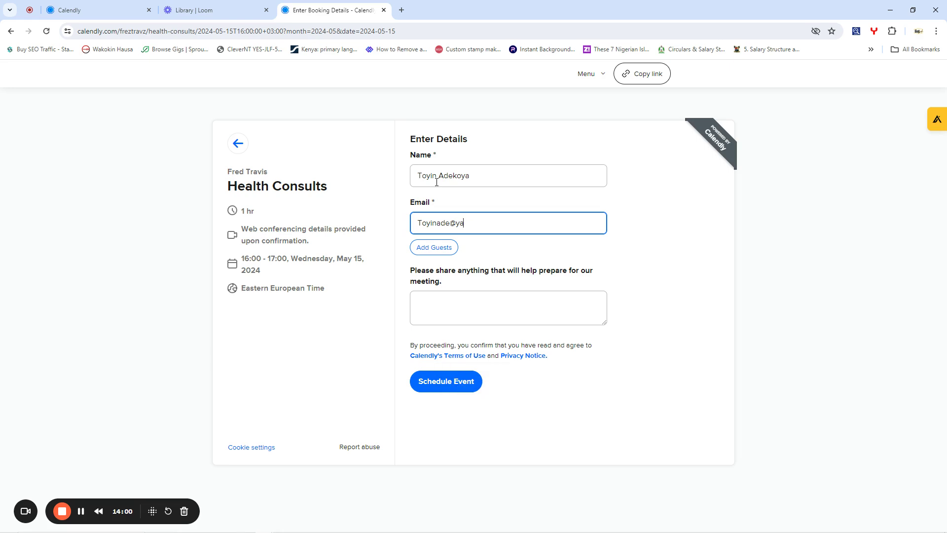
pyautogui.click(468, 304)
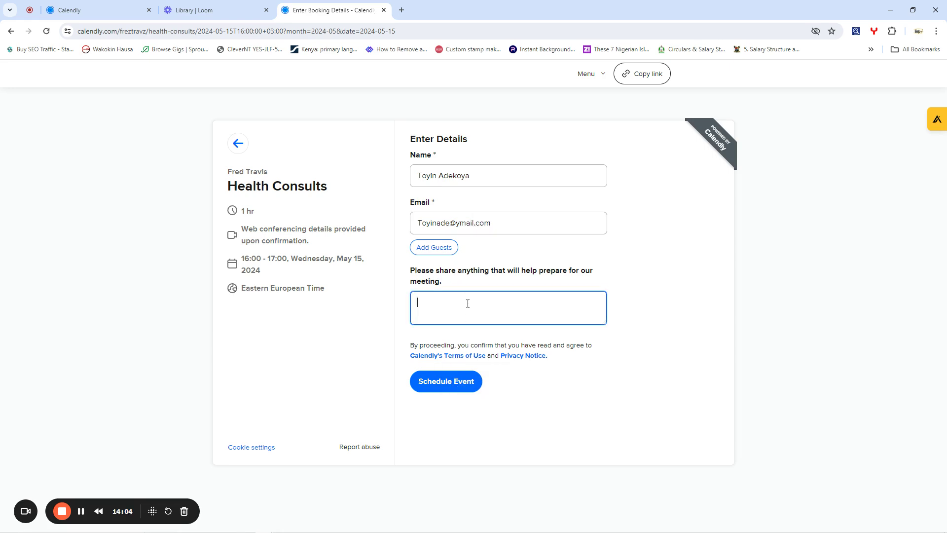
pyautogui.write('PLE')
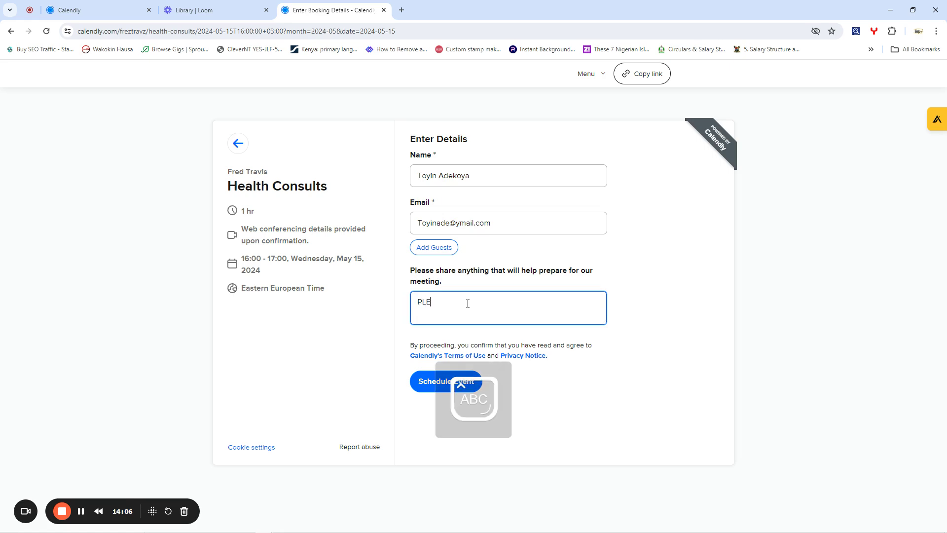
pyautogui.write('ASE I LOVE EWEDU')
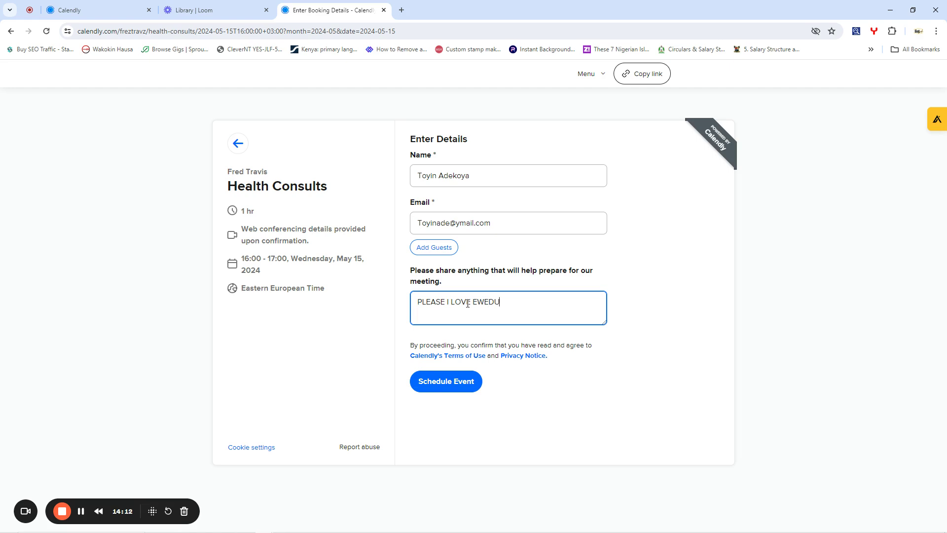
pyautogui.click(437, 381)
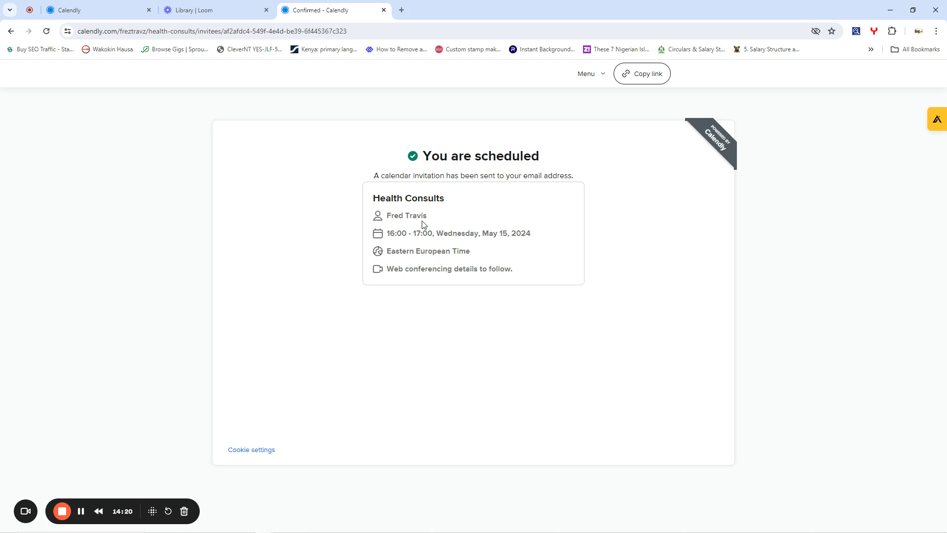
# - Expand the 15 May Health Consults booking in Scheduled events and join its Google Meet call
pyautogui.click(97, 4)
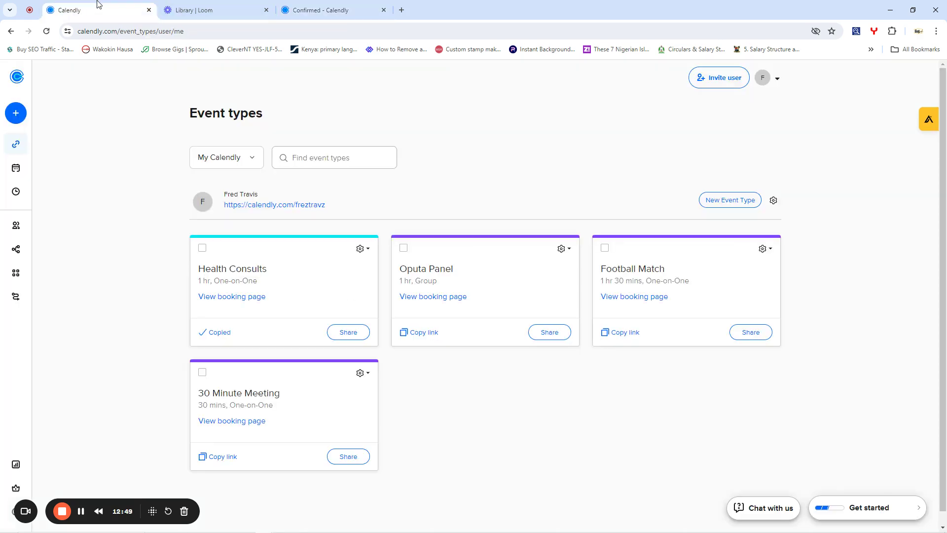
pyautogui.moveTo(5, 149)
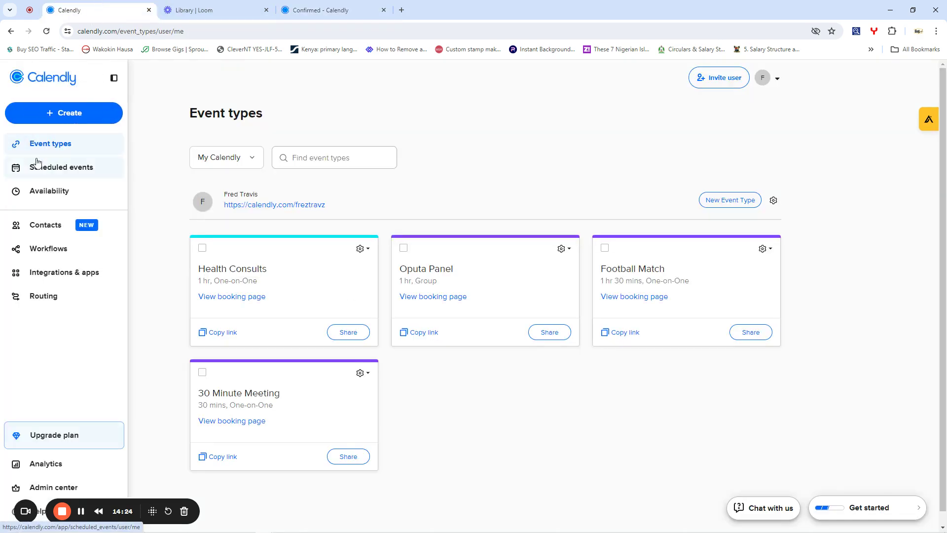
pyautogui.click(47, 169)
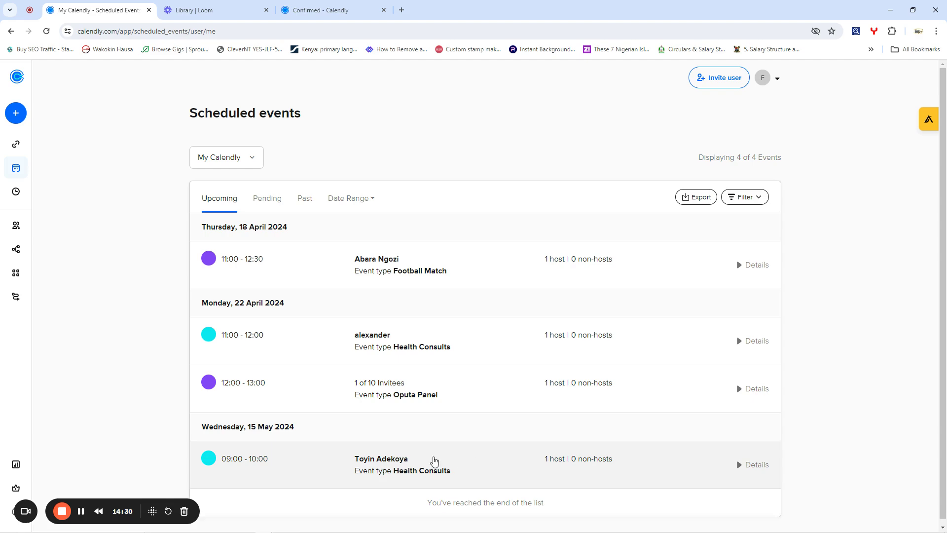
pyautogui.click(395, 464)
pyautogui.scroll(-5, 418, 400)
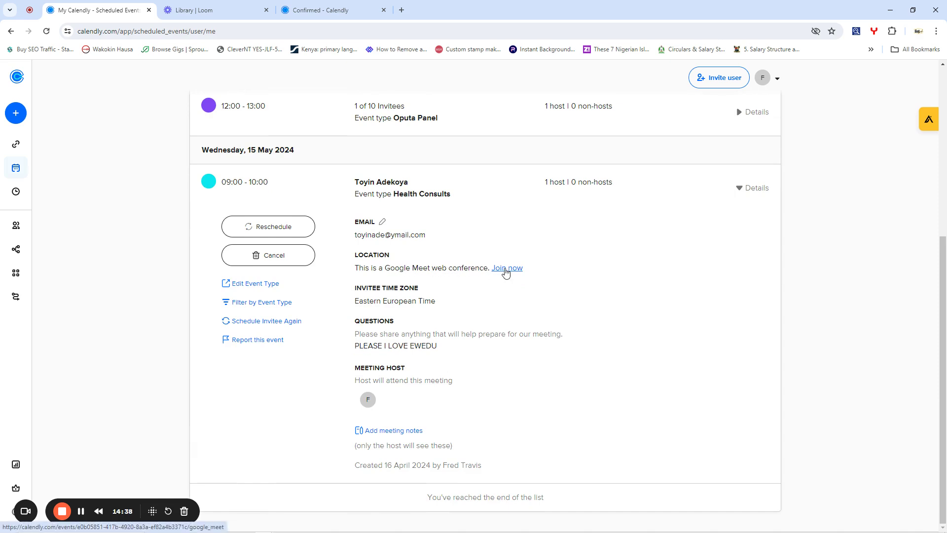
pyautogui.click(505, 269)
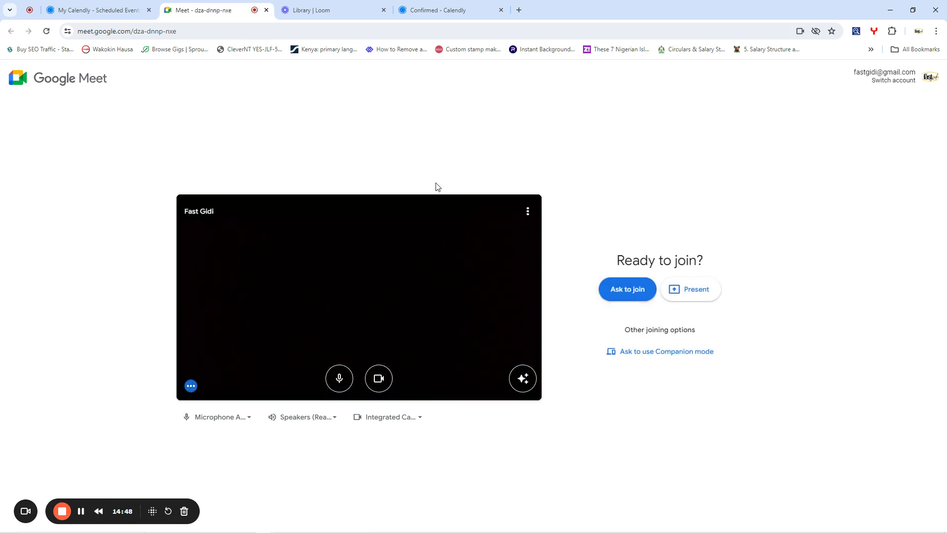
# - Bring the Calendly Scheduled events tab back to the front, leaving Google Meet at its lobby
pyautogui.click(123, 5)
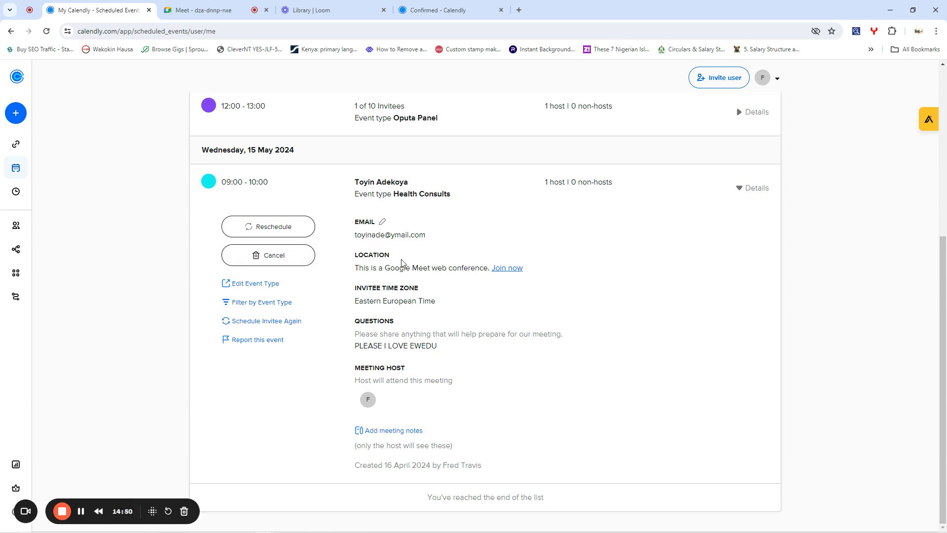
# - Close the Google Meet tab and view the four contacts, including the Wed, May 15 invitee
pyautogui.scroll(5, 403, 264)
pyautogui.moveTo(50, 114)
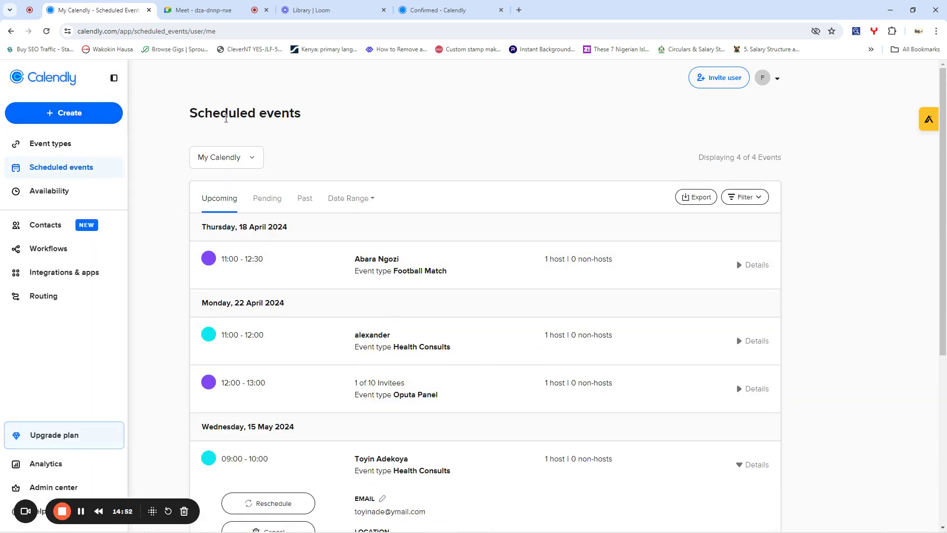
pyautogui.click(266, 10)
pyautogui.moveTo(21, 217)
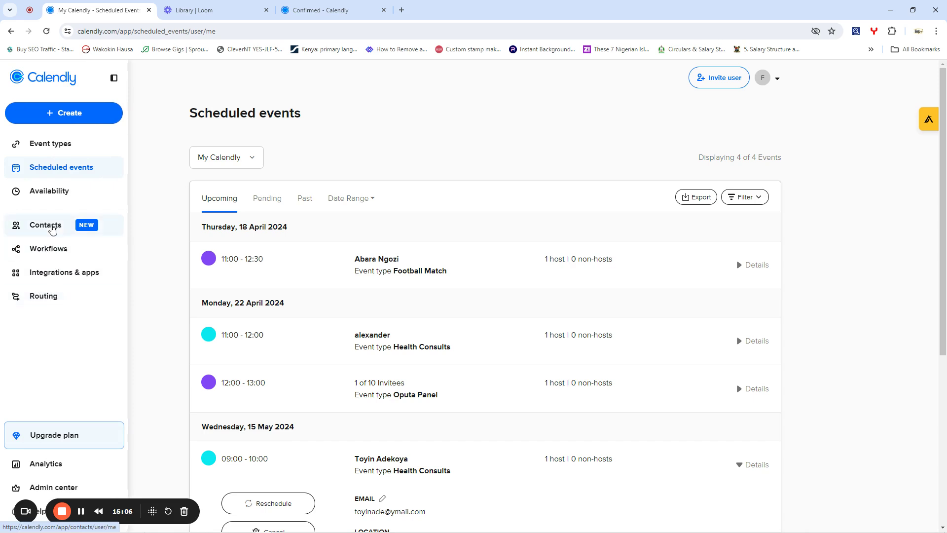
pyautogui.click(46, 226)
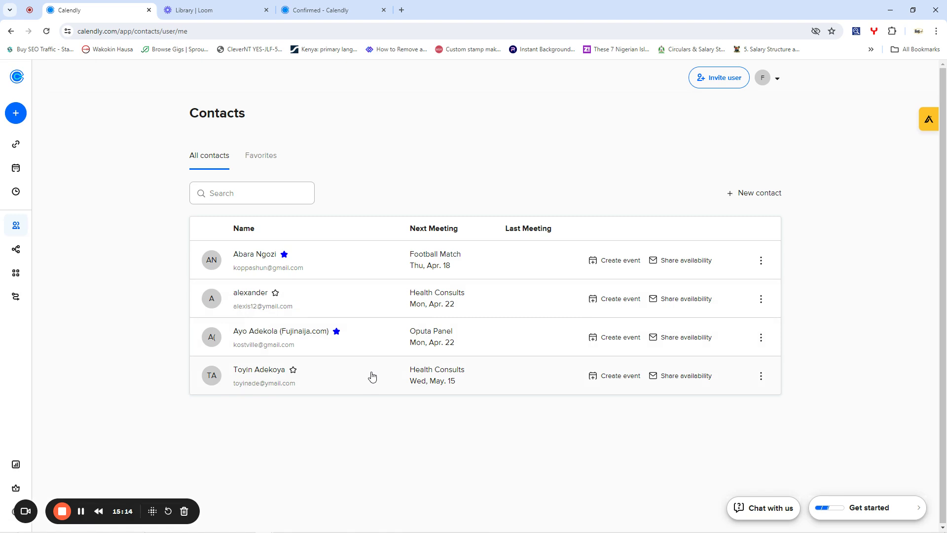
pyautogui.moveTo(12, 190)
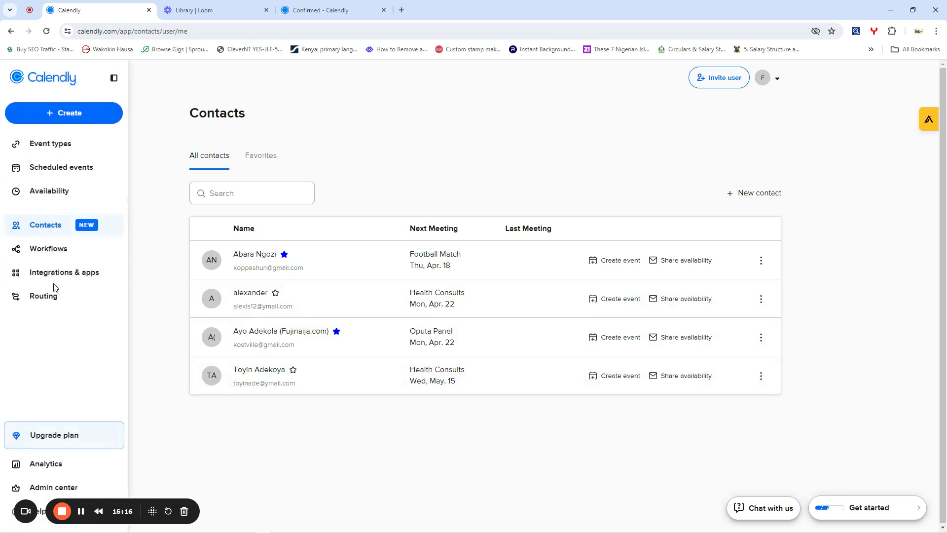
# - Show the Routing page with the published 'trial' routing form and its 1 response
pyautogui.click(44, 297)
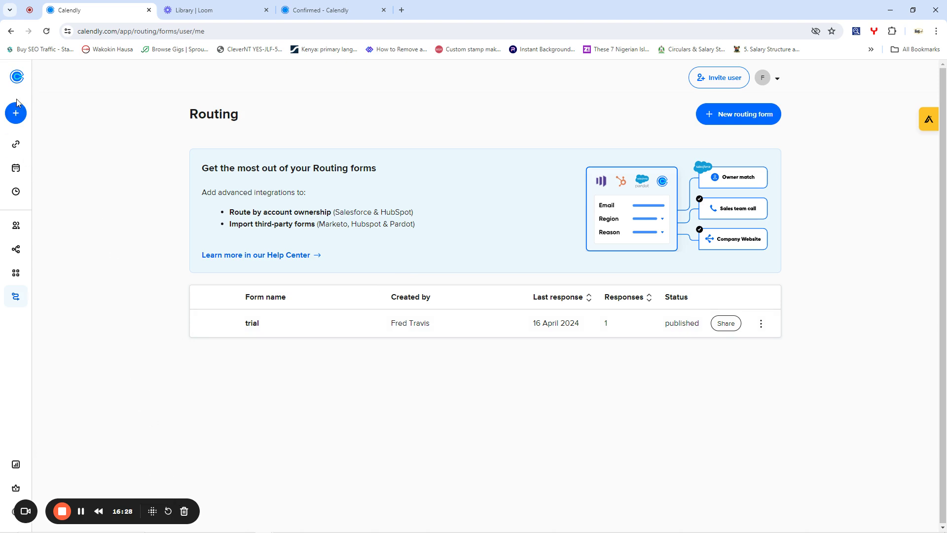
pyautogui.moveTo(20, 114)
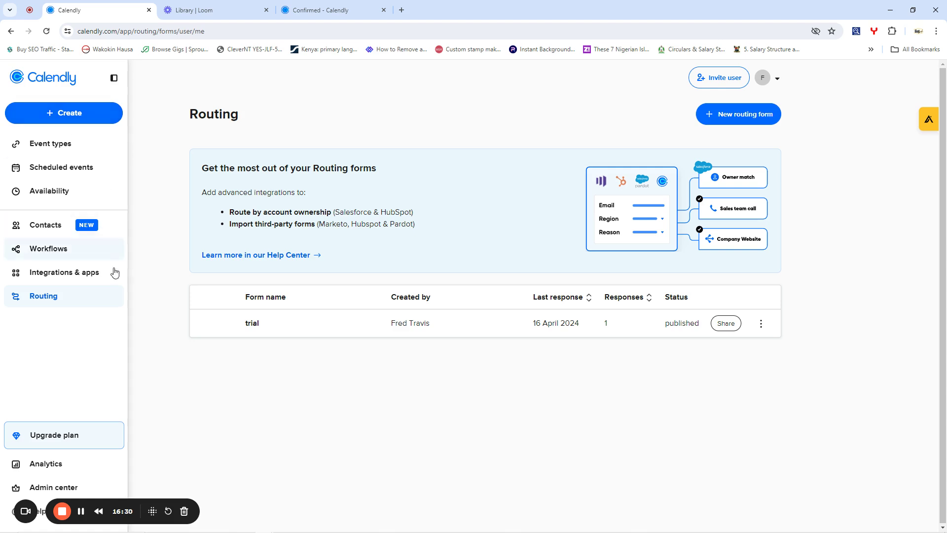